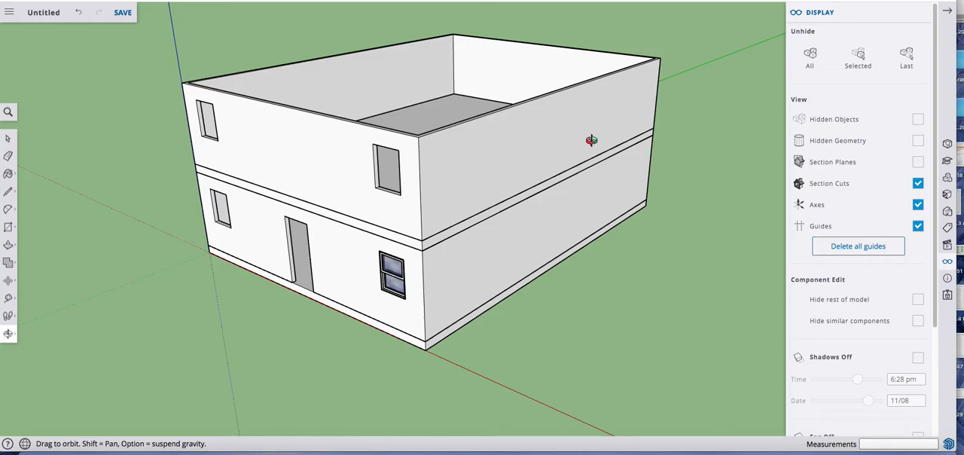
Step: Draw a 30' by 40' rectangle across the top of the second-floor walls, between the opposite outer corners
drag(592, 140, 598, 186)
scroll(597, 186, down, 2)
key(r)
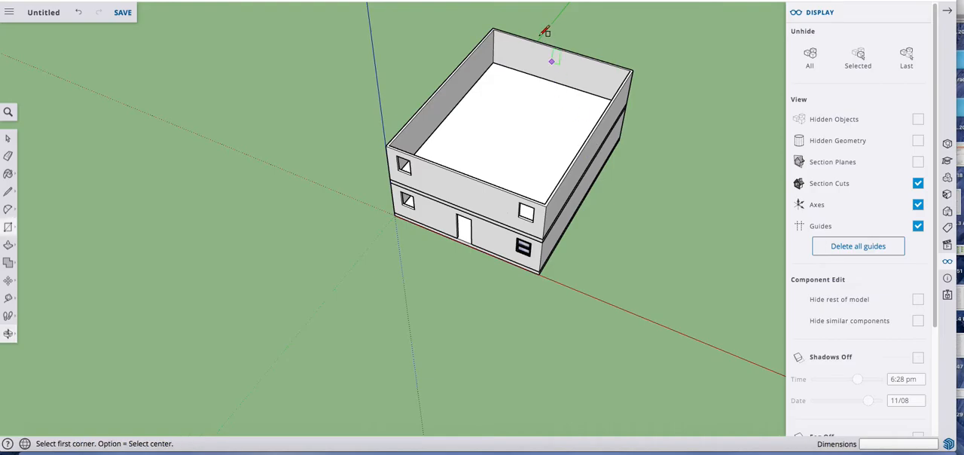
scroll(503, 21, up, 5)
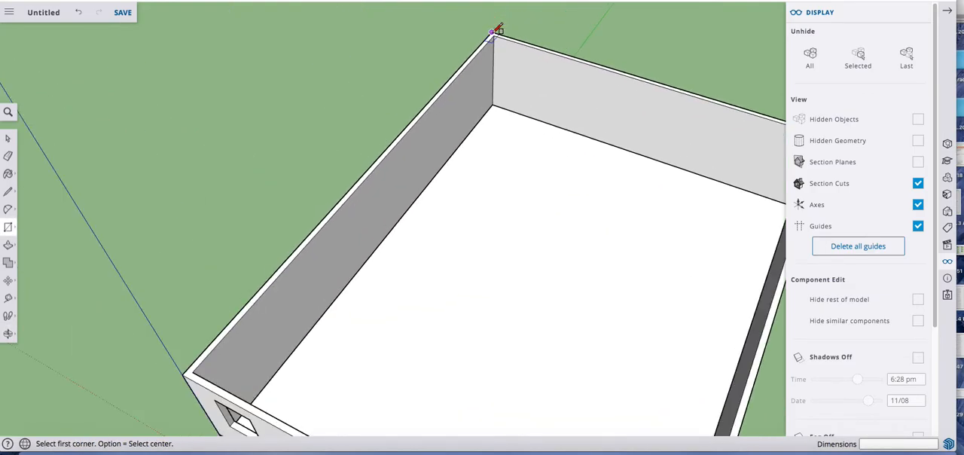
click(493, 31)
scroll(493, 31, down, 5)
scroll(497, 30, down, 1)
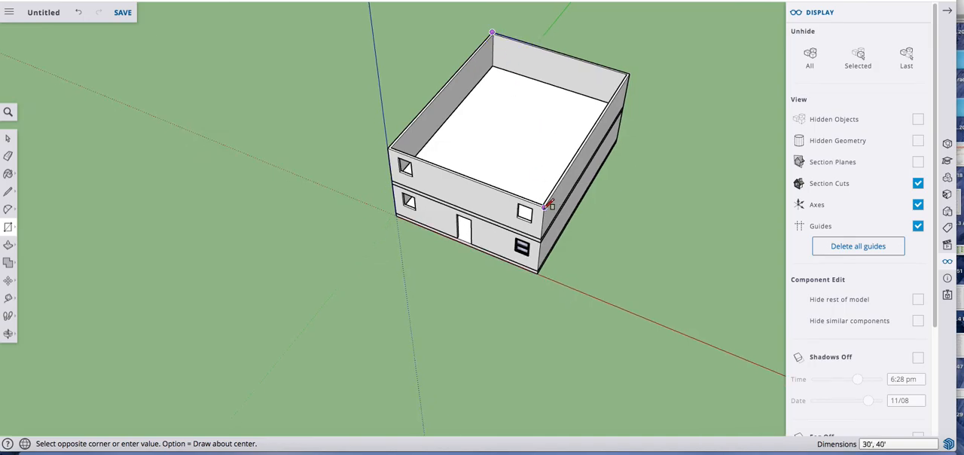
scroll(549, 205, up, 5)
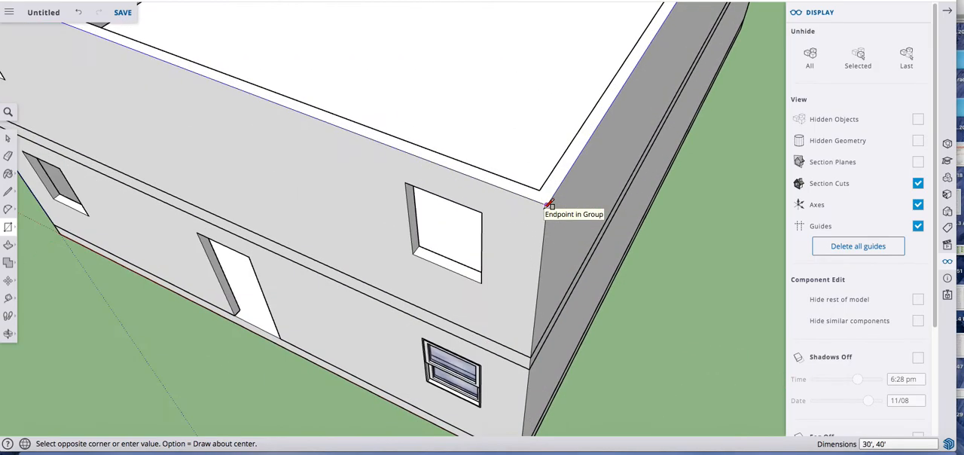
click(547, 204)
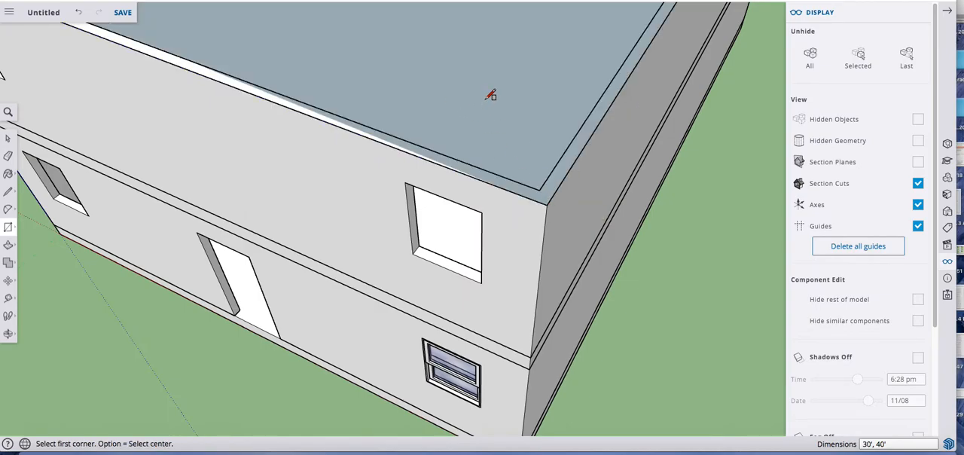
Step: Offset the roof rectangle's outline outward by 12" to form an overhang around the house
scroll(491, 93, down, 5)
scroll(491, 94, up, 3)
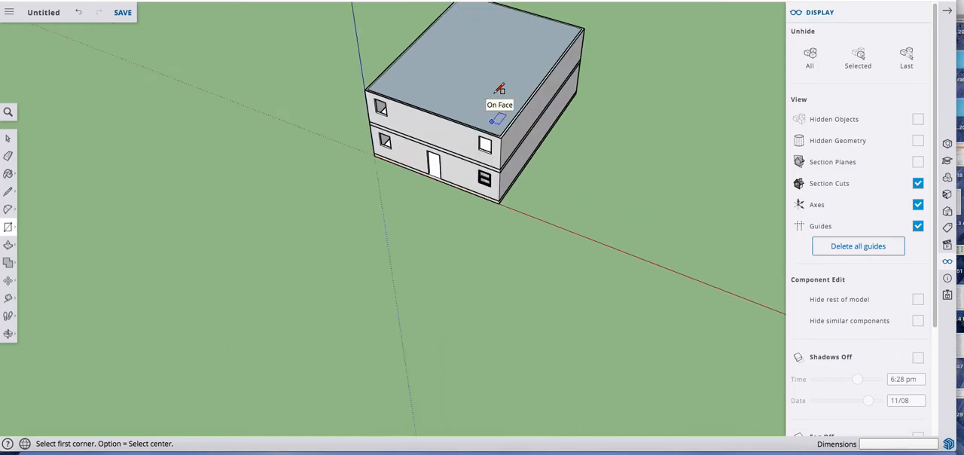
key(space)
scroll(470, 123, up, 1)
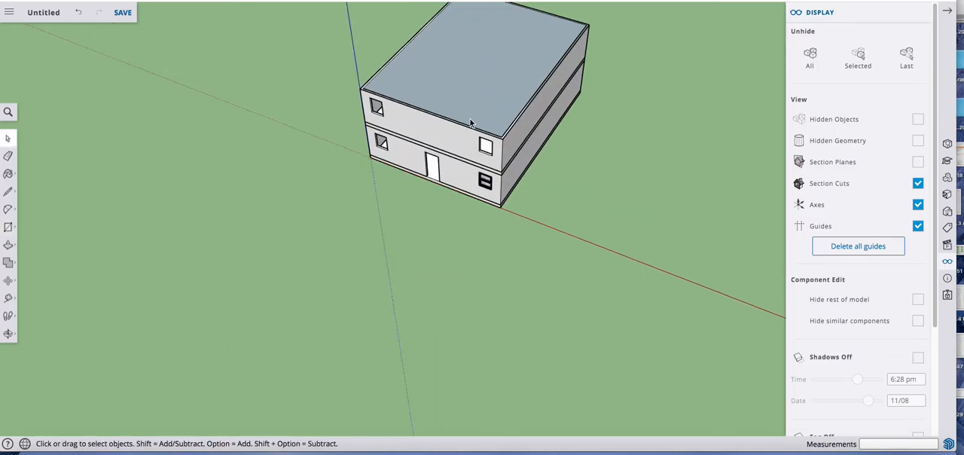
key(o)
drag(465, 108, 443, 111)
scroll(449, 121, up, 2)
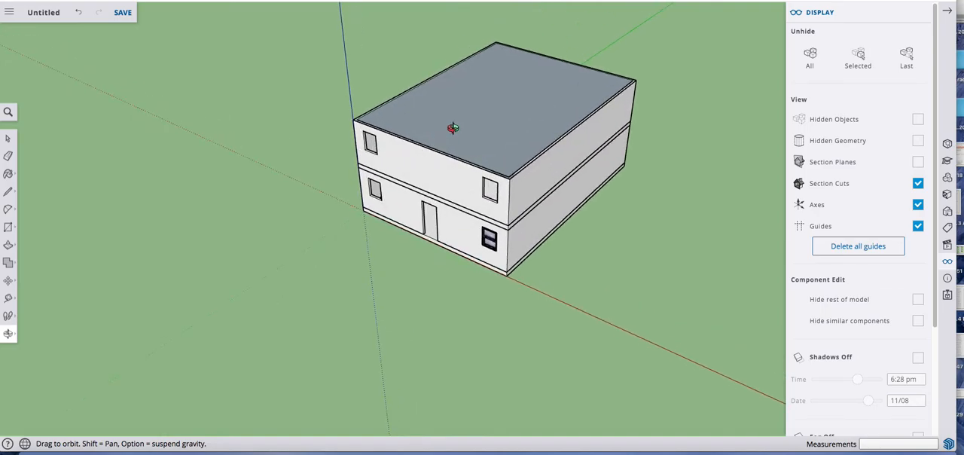
key(space)
click(449, 127)
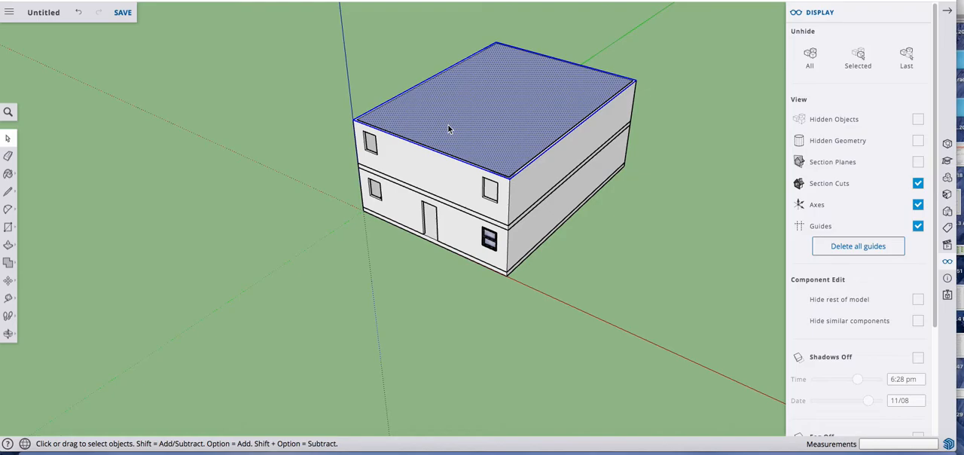
key(f)
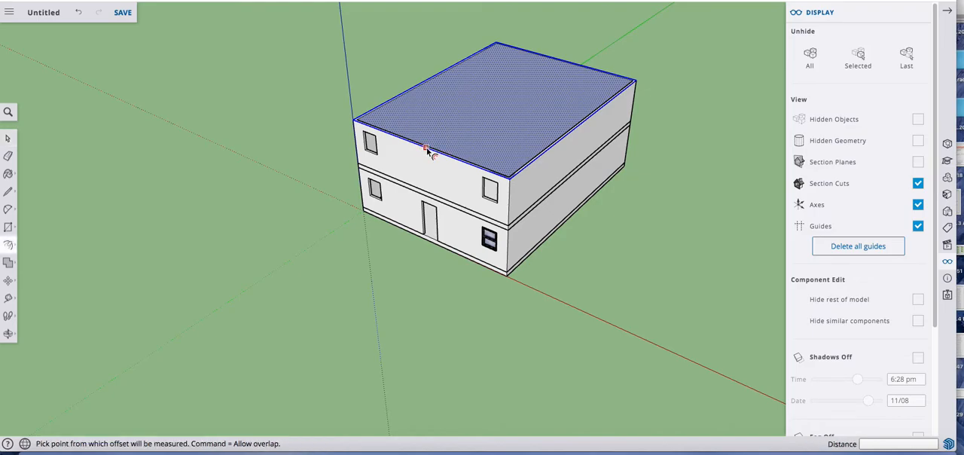
click(427, 148)
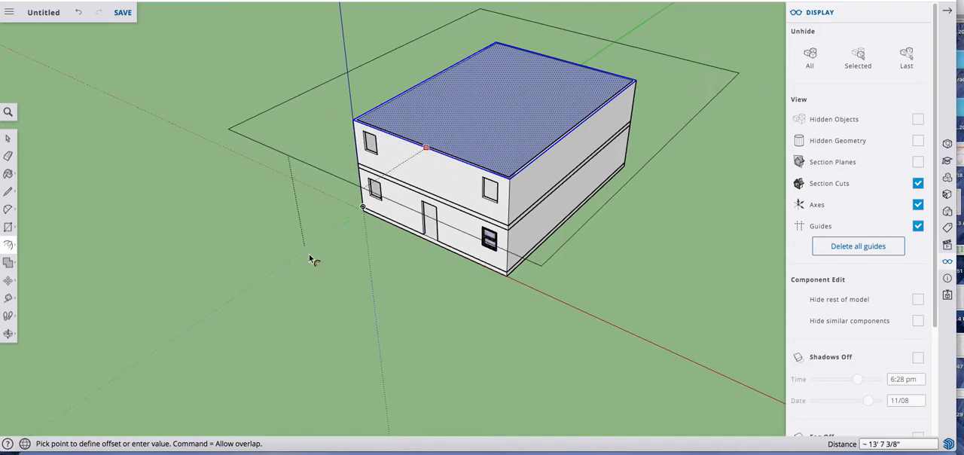
text(12)
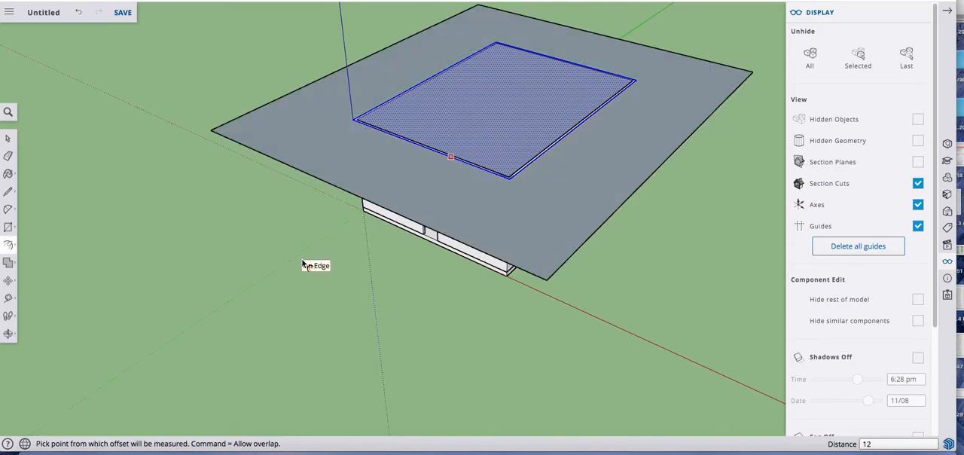
key(Return)
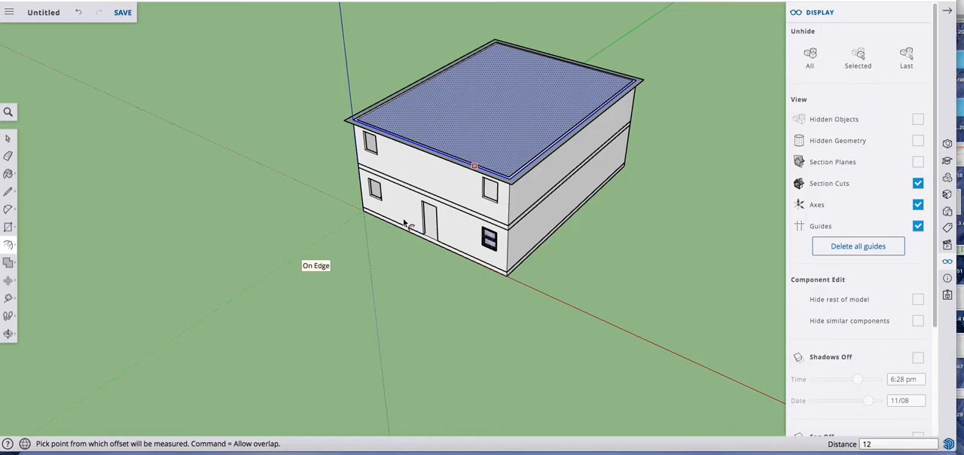
key(Return)
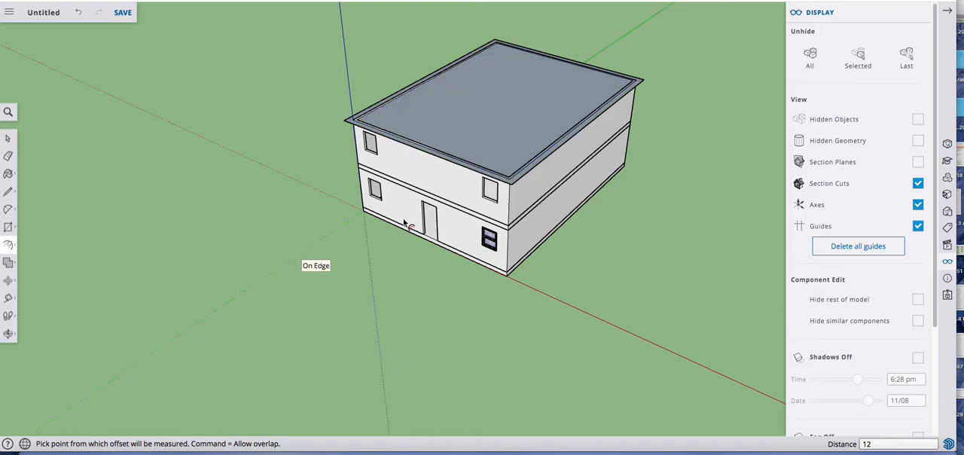
Step: Delete the original inner rectangle outline so the roof and its overhang form a single face
scroll(487, 133, up, 3)
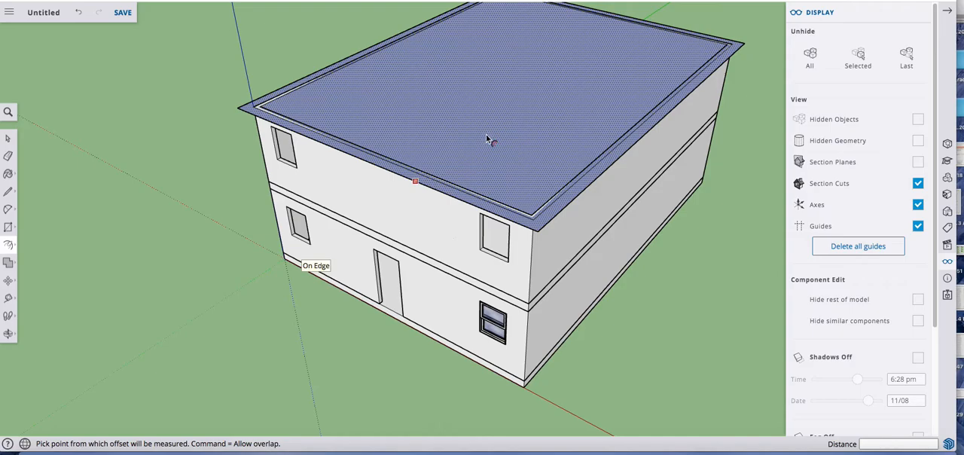
scroll(486, 134, up, 2)
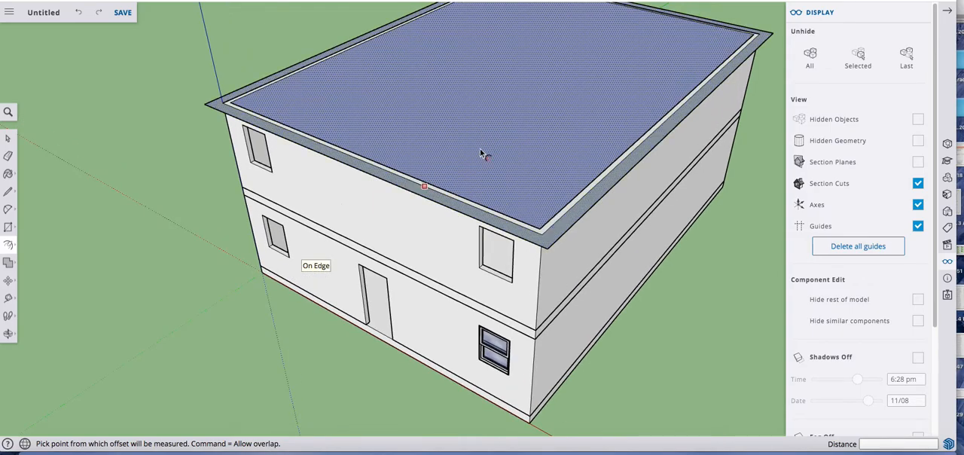
key(space)
double_click(478, 151)
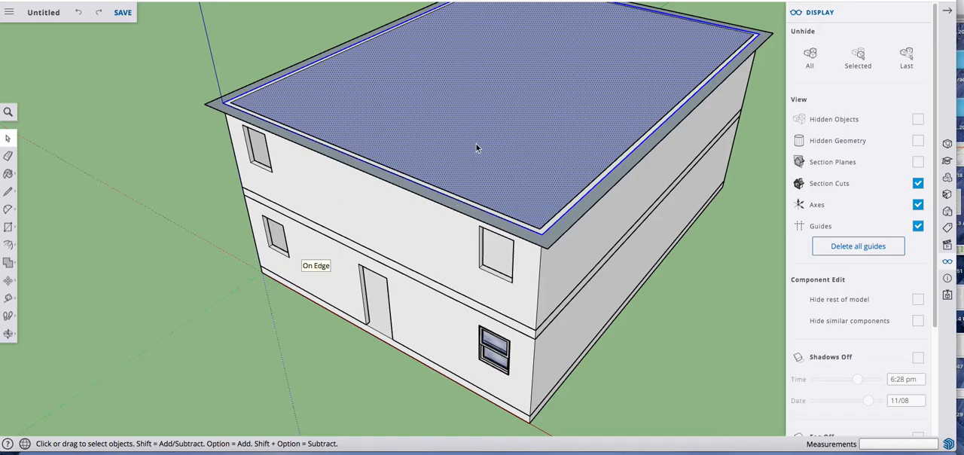
key(Delete)
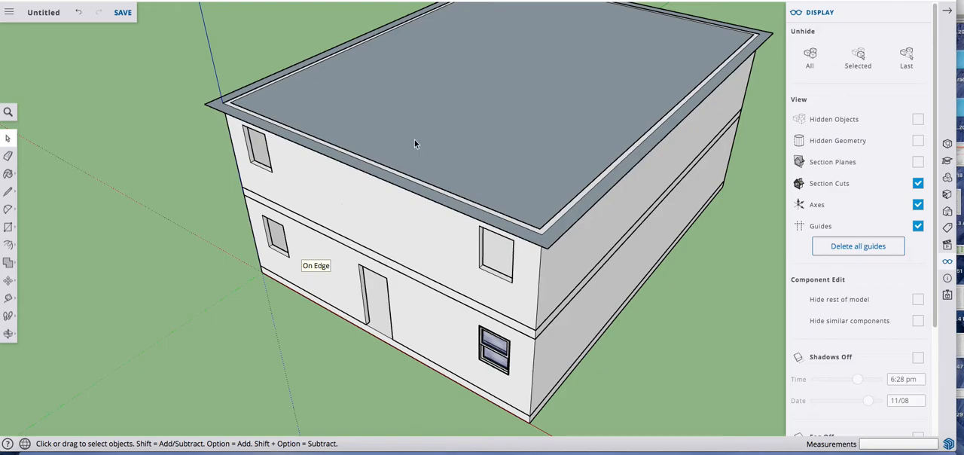
Step: Push/Pull the whole roof face upward into a thin slab
key(p)
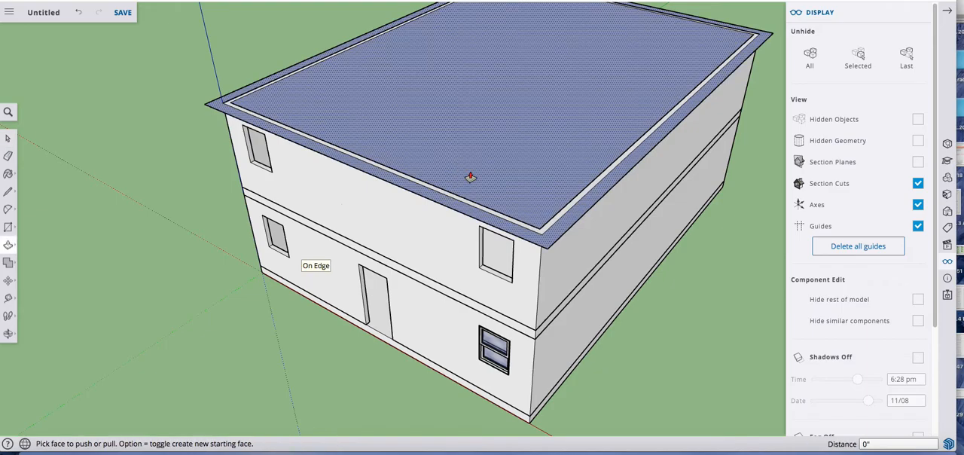
click(471, 174)
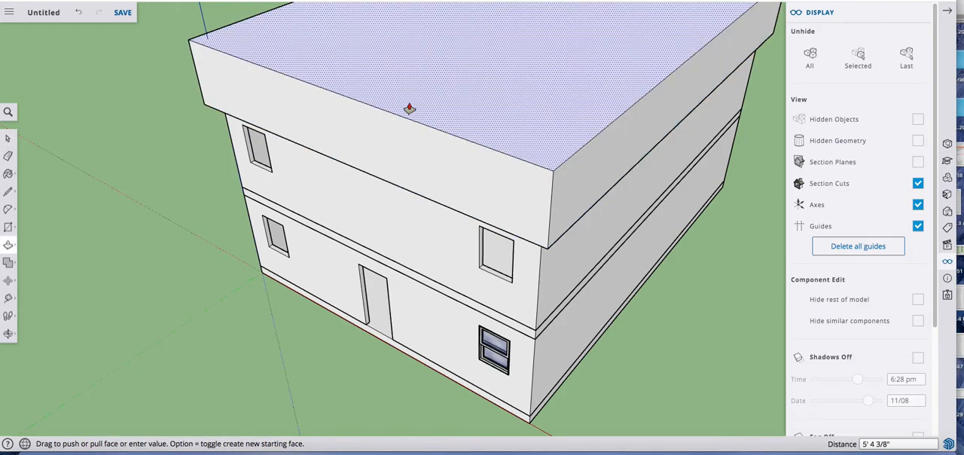
click(409, 107)
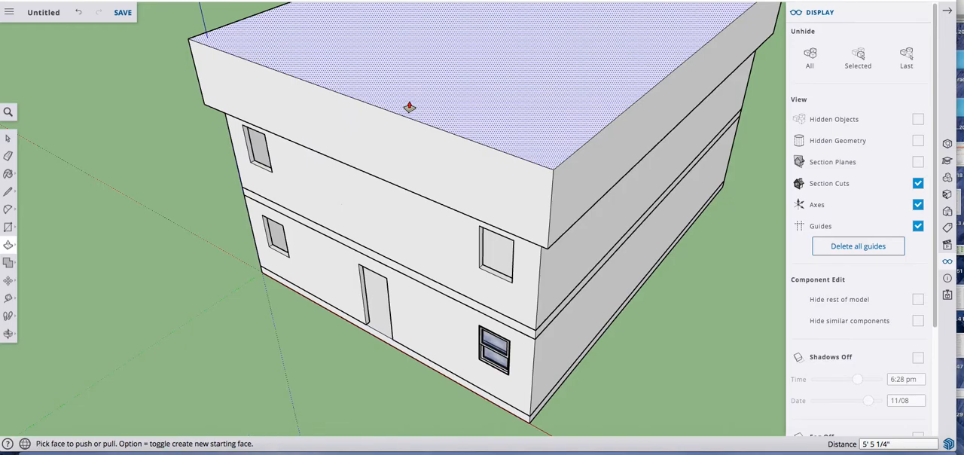
click(409, 107)
Step: Select all connected geometry of the roof slab and make it a group
key(space)
click(431, 122)
double_click(430, 123)
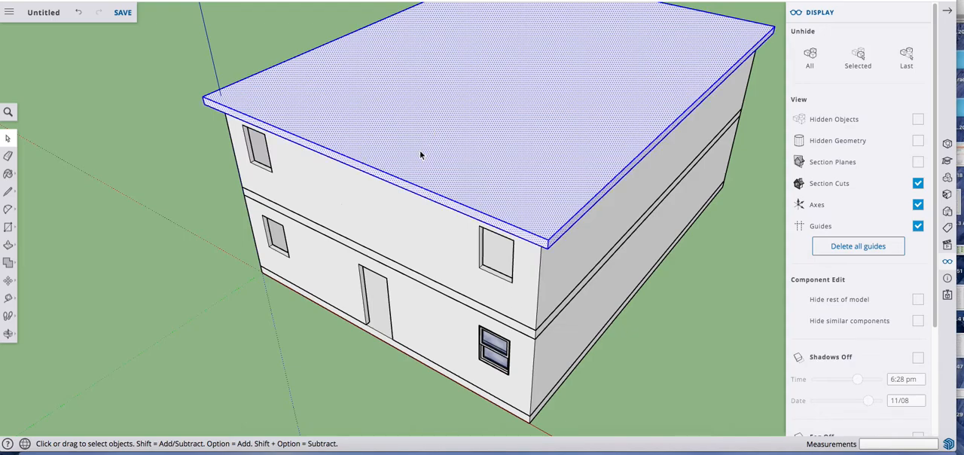
right_click(419, 149)
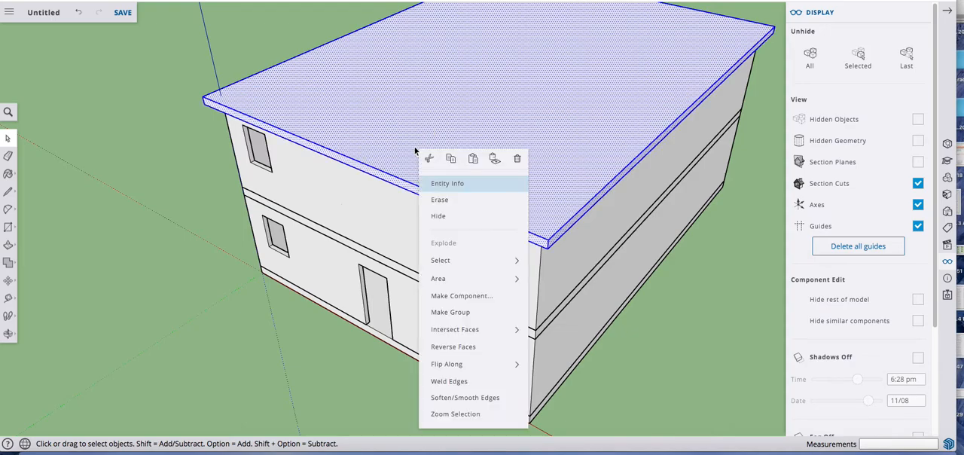
click(465, 314)
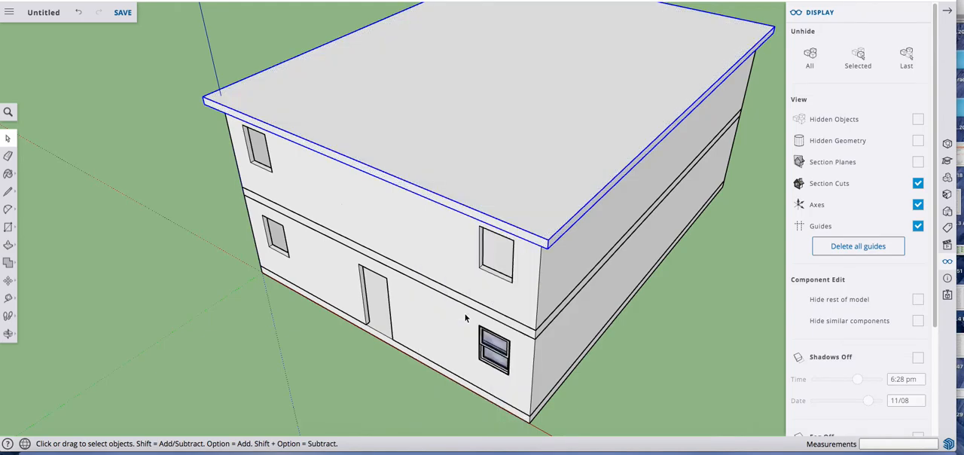
Step: Close the Display settings and draw a 32' by 42' rectangle over the top of the roof slab, corner to opposite corner
middle_drag(456, 303, 370, 228)
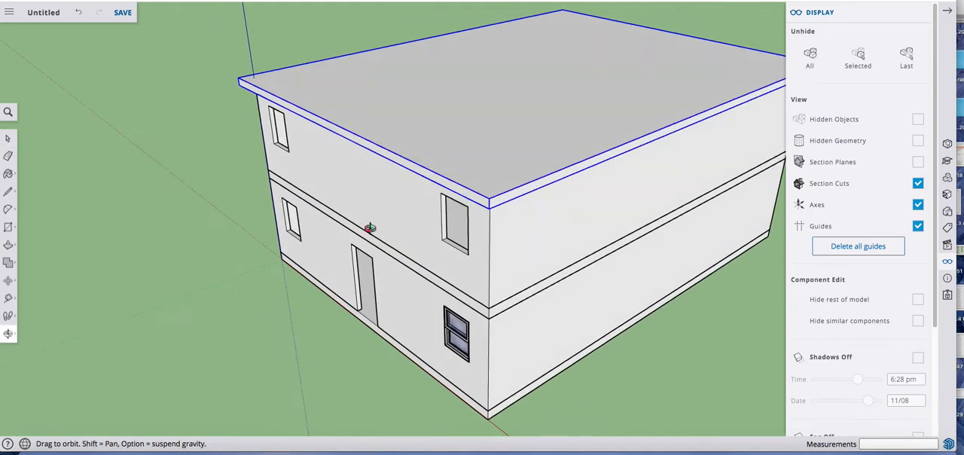
scroll(428, 262, down, 4)
drag(428, 261, 377, 294)
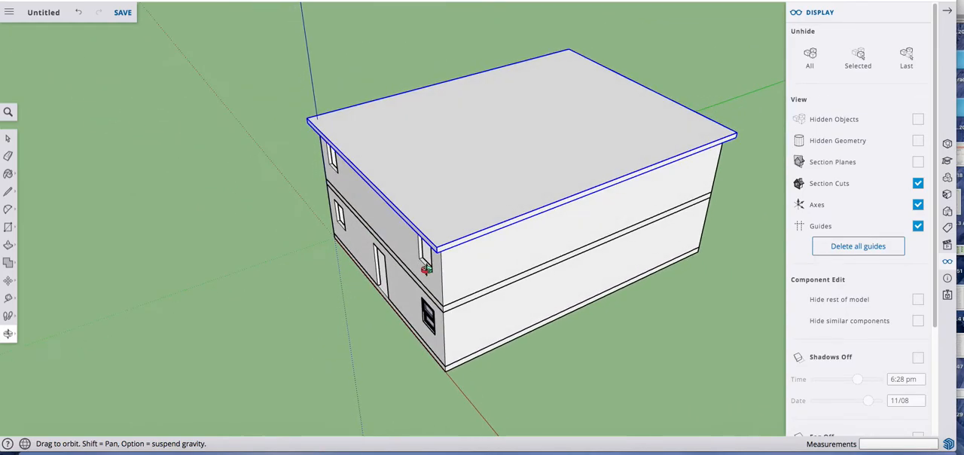
key(space)
click(919, 18)
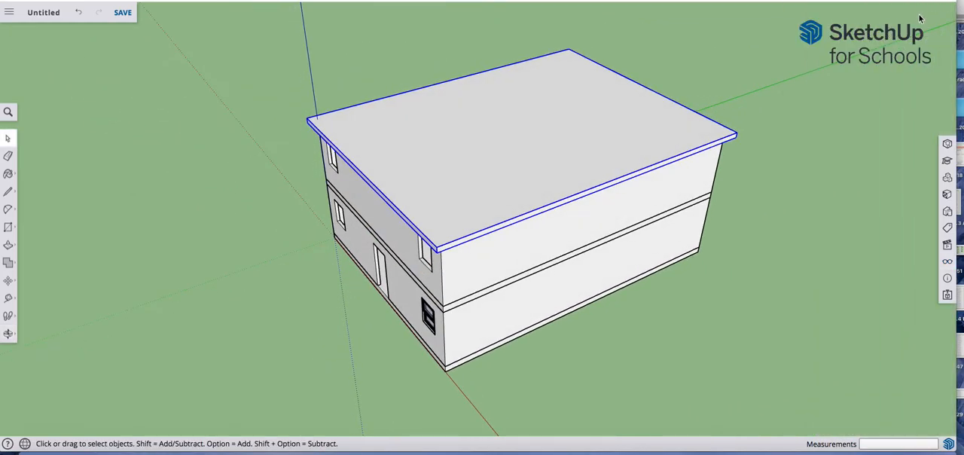
key(r)
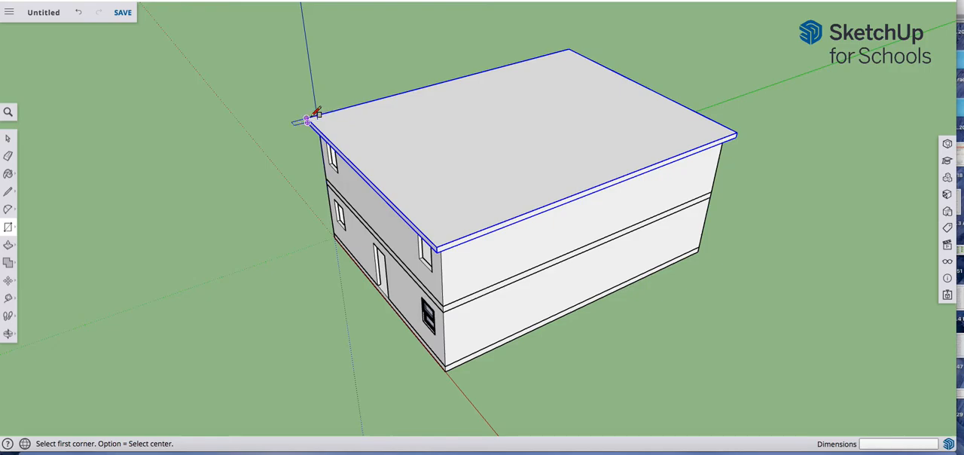
click(709, 134)
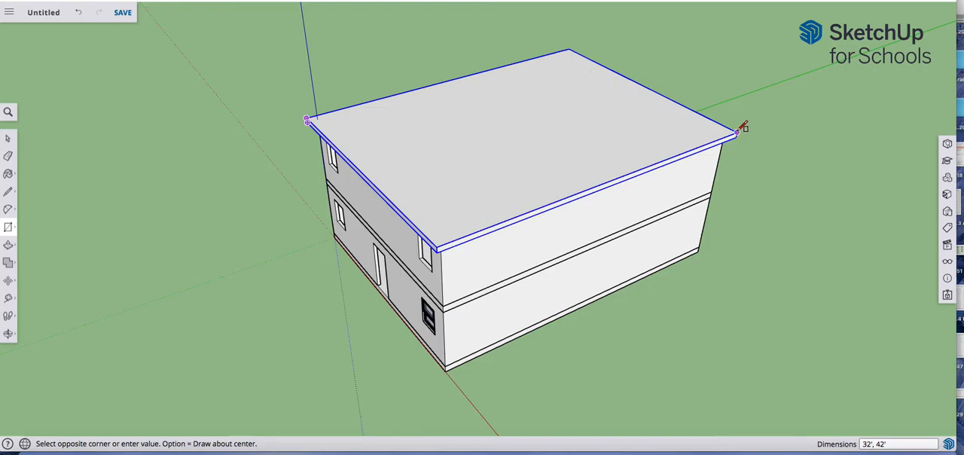
key(space)
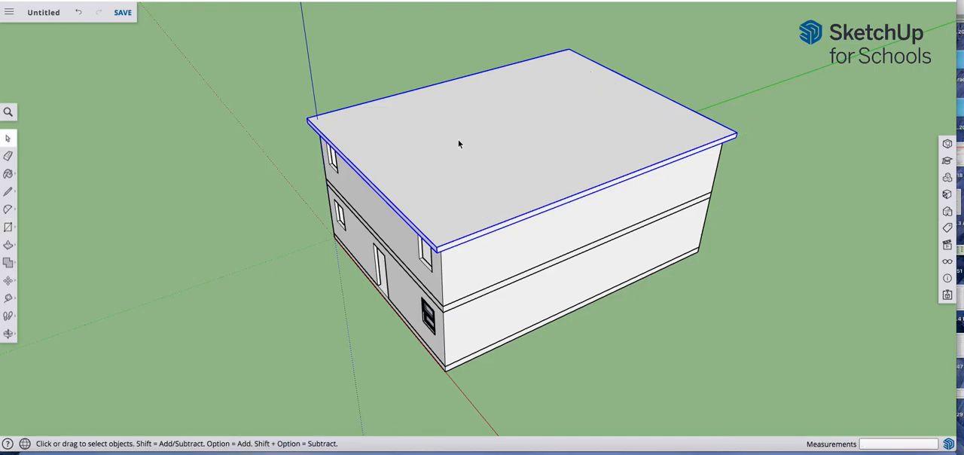
Step: Draw a 42' centre line along the green axis between the midpoints of the roof rectangle's short edges, and select the face half beyond it
key(l)
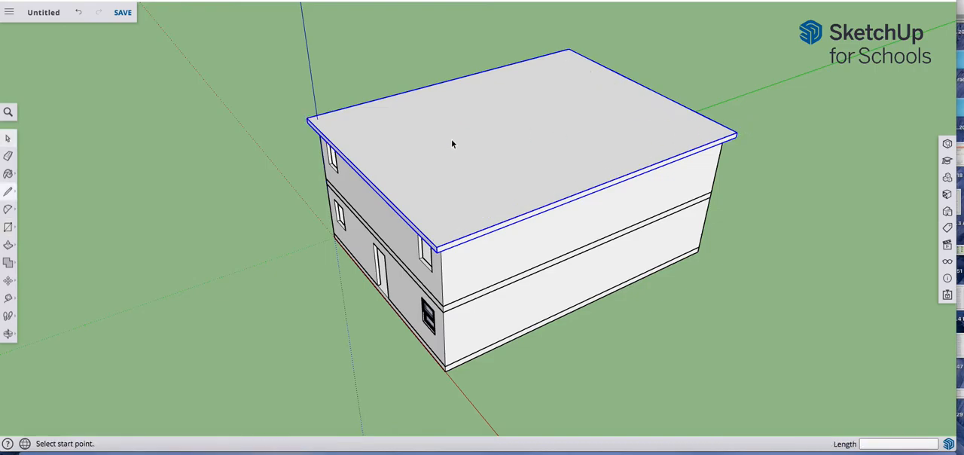
click(362, 173)
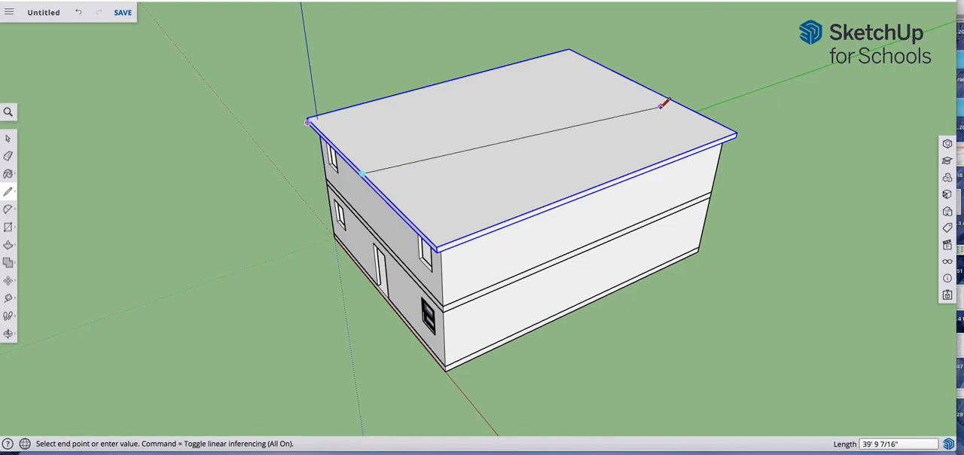
key(Left)
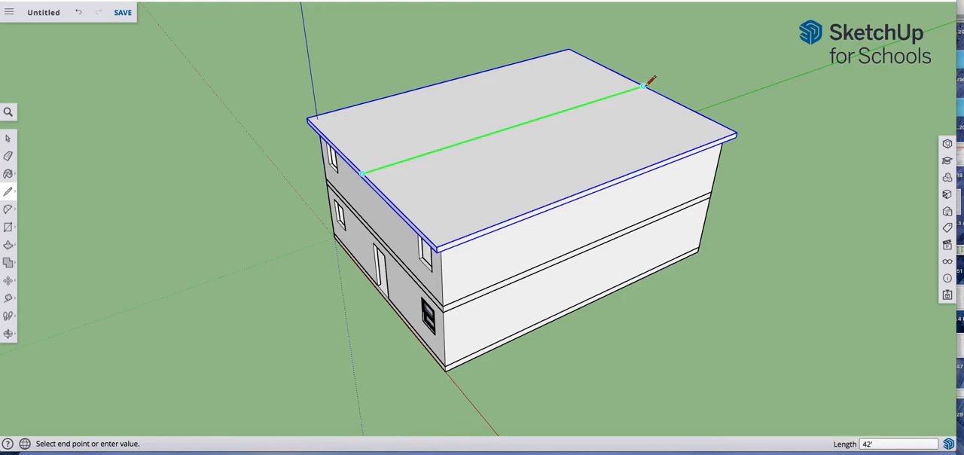
click(644, 86)
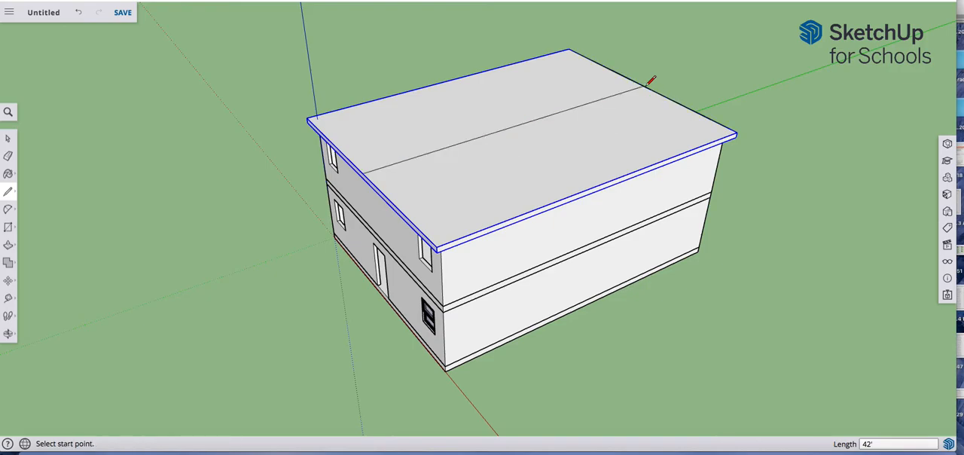
key(space)
click(553, 90)
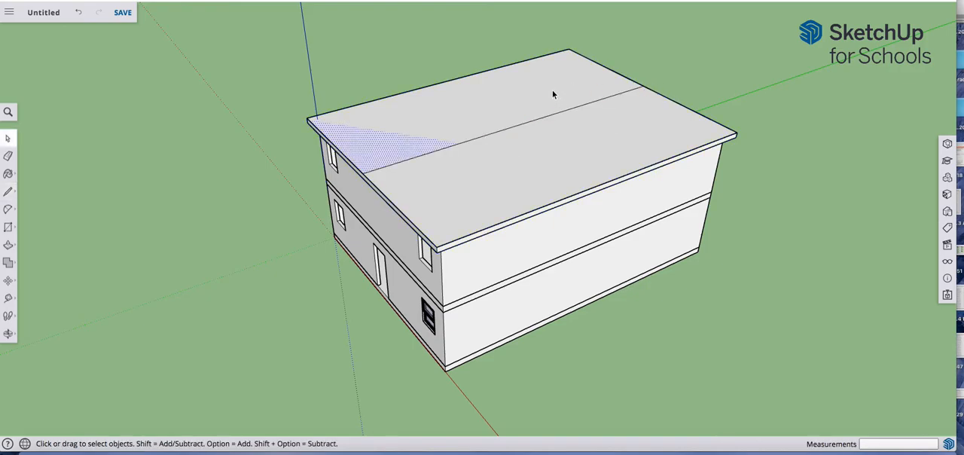
Step: Hide the grouped roof slab beneath the divided roof rectangle
scroll(367, 154, up, 3)
scroll(367, 154, down, 5)
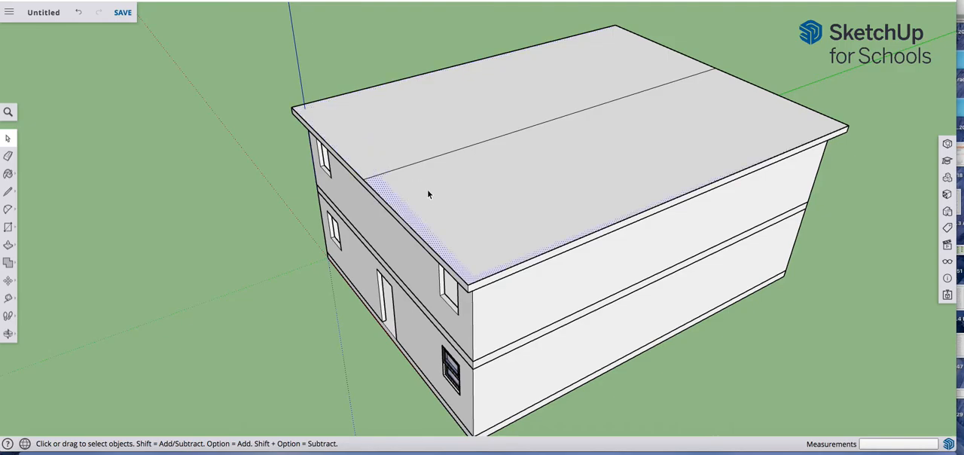
scroll(471, 298, up, 1)
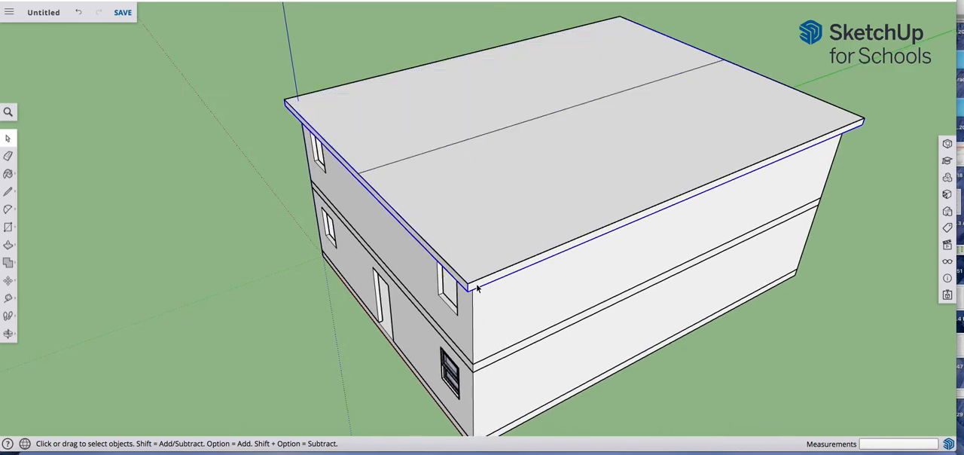
right_click(477, 283)
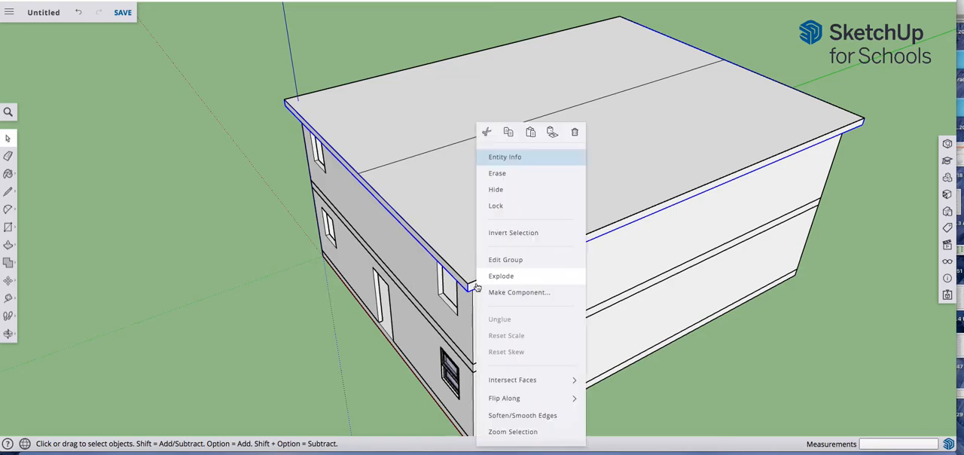
click(493, 190)
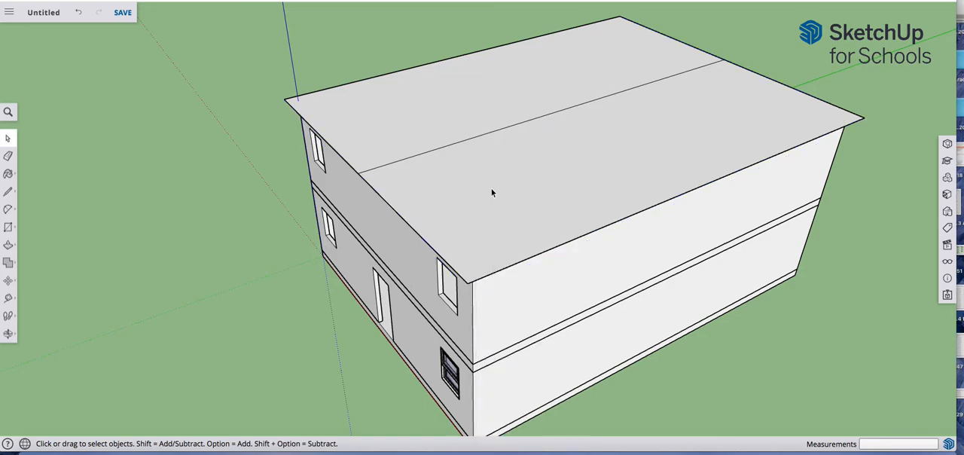
Step: Move the roof's centre line 16' straight up along the blue axis to form the gable ridge
middle_drag(451, 240, 453, 190)
click(452, 190)
scroll(428, 120, up, 1)
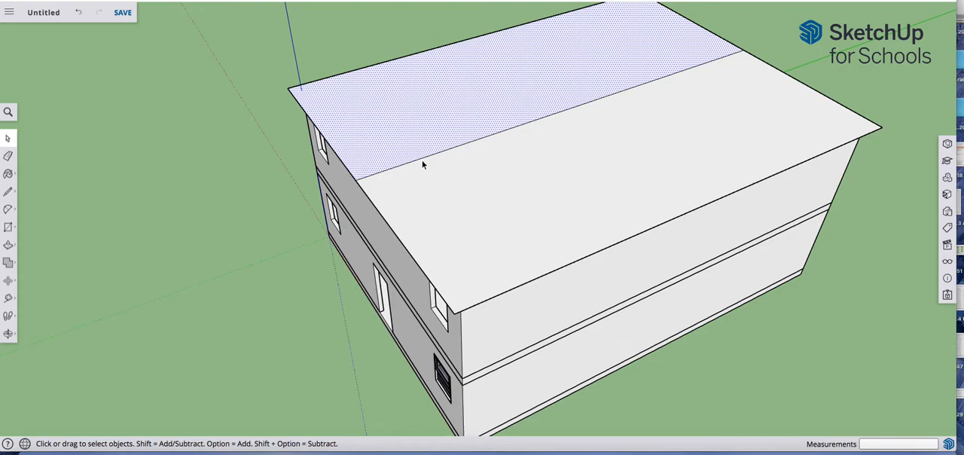
click(423, 160)
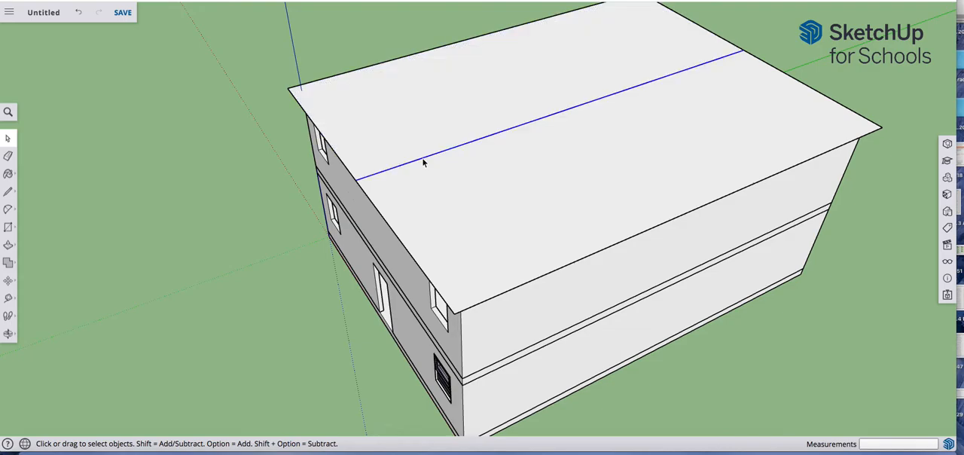
key(m)
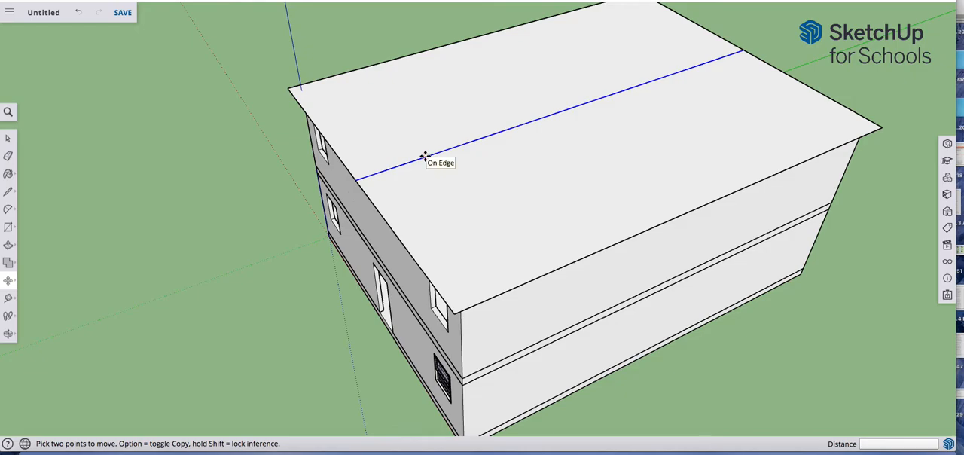
click(425, 157)
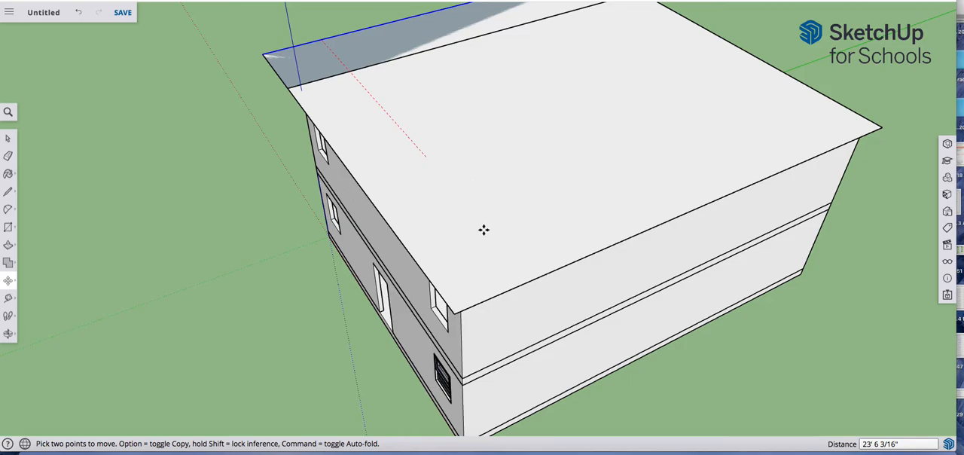
scroll(489, 228, up, 5)
scroll(492, 226, down, 10)
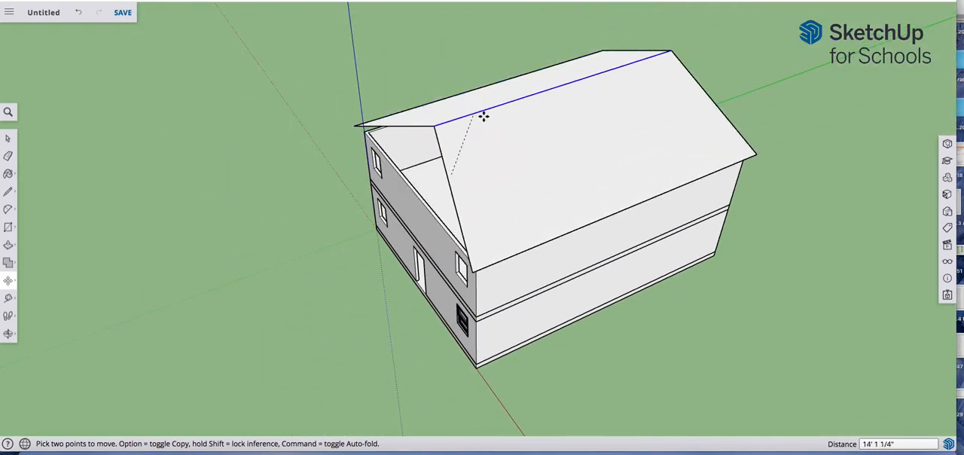
click(478, 108)
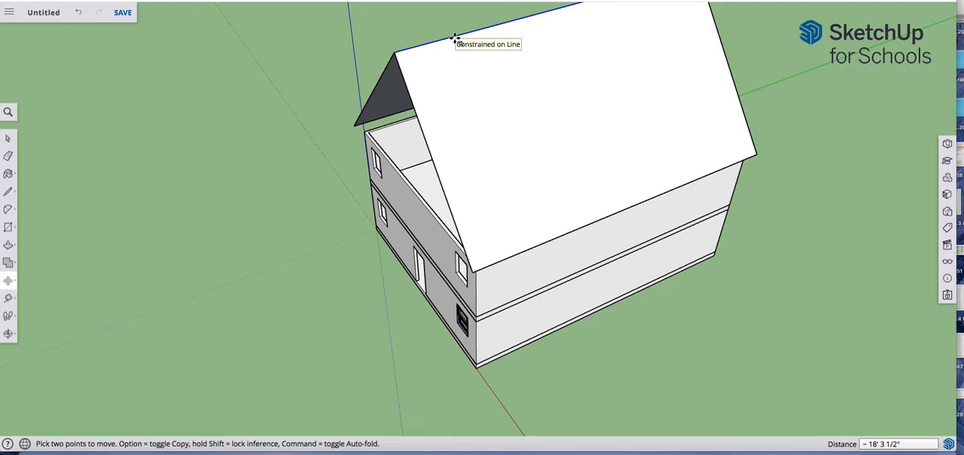
text(16)
key(Return)
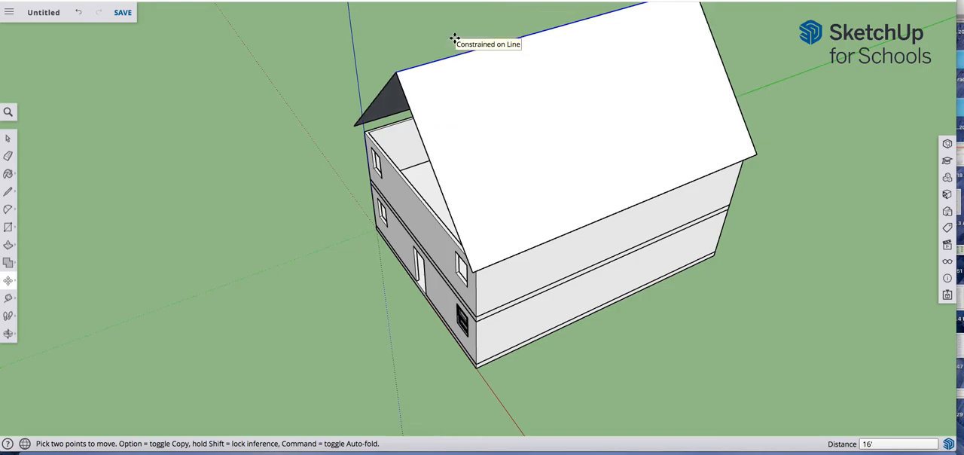
Step: Try closing the open front gable with a 32' line between its two eave corners, and undo it
key(space)
middle_drag(545, 225, 570, 81)
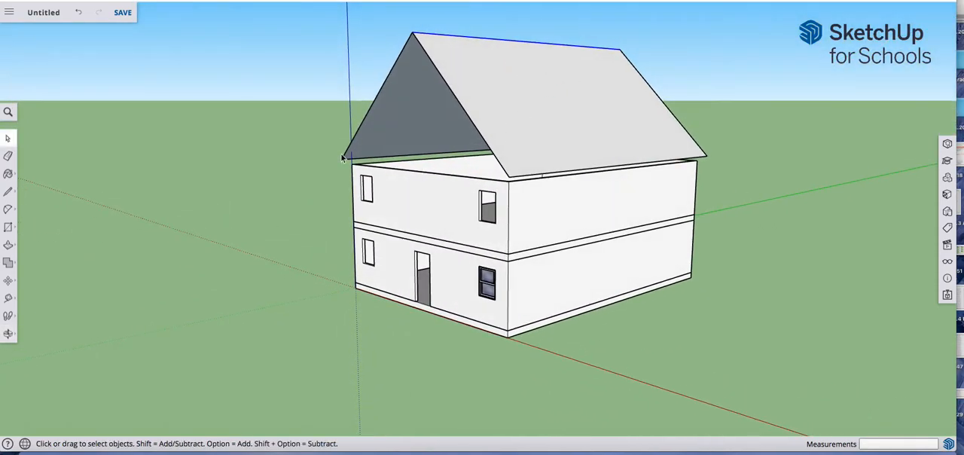
key(l)
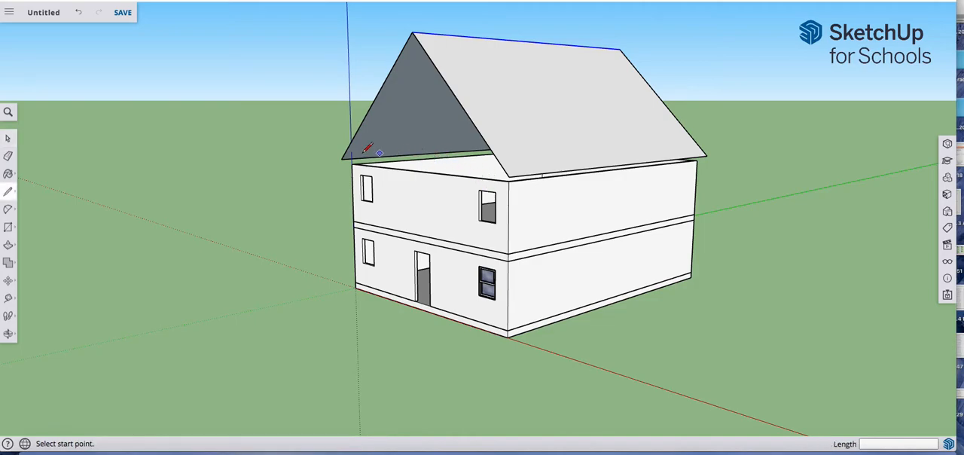
click(509, 175)
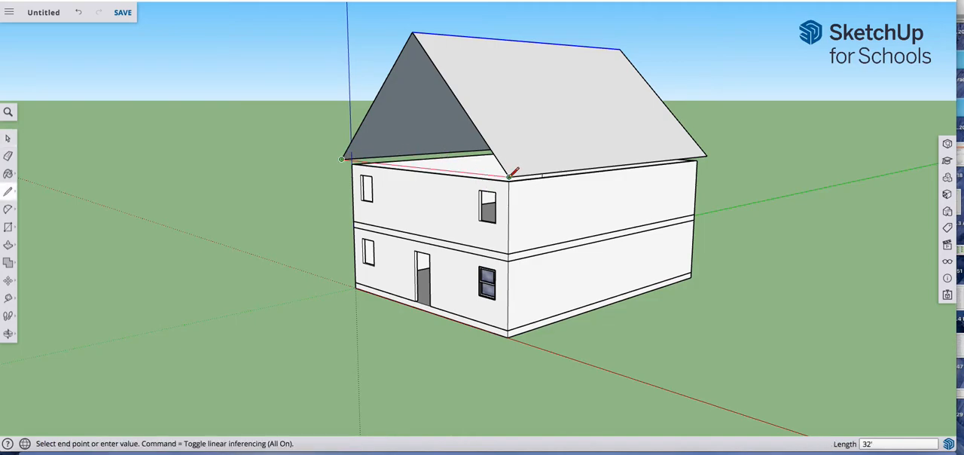
click(510, 176)
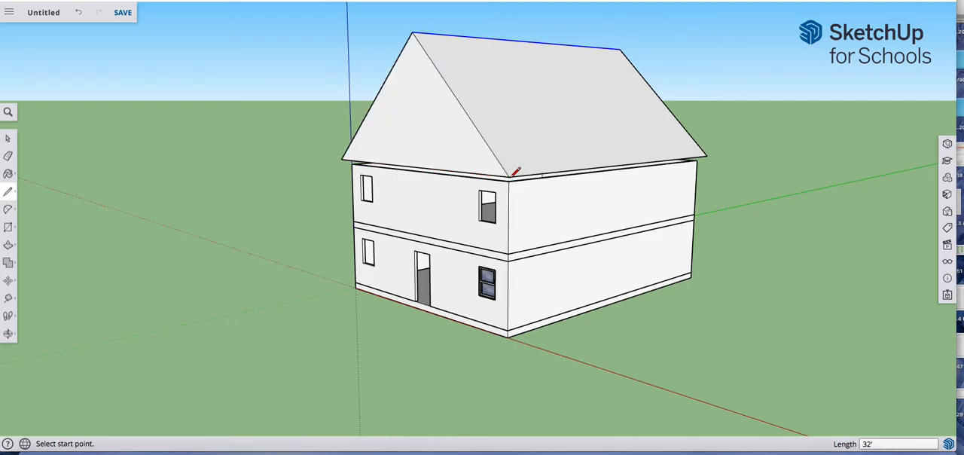
key(ctrl+z)
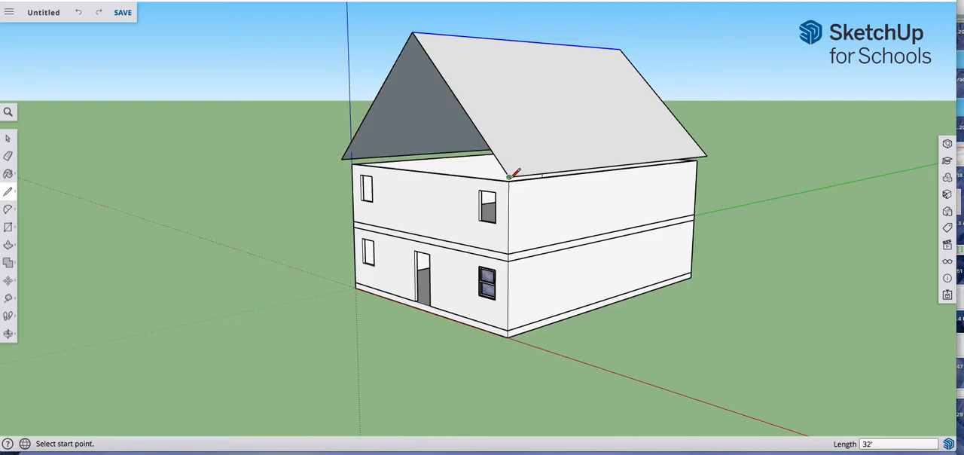
Step: Draw a 32' by 42' rectangle between opposite eave corners to close the underside and both gable ends of the roof
middle_drag(485, 180, 481, 182)
key(space)
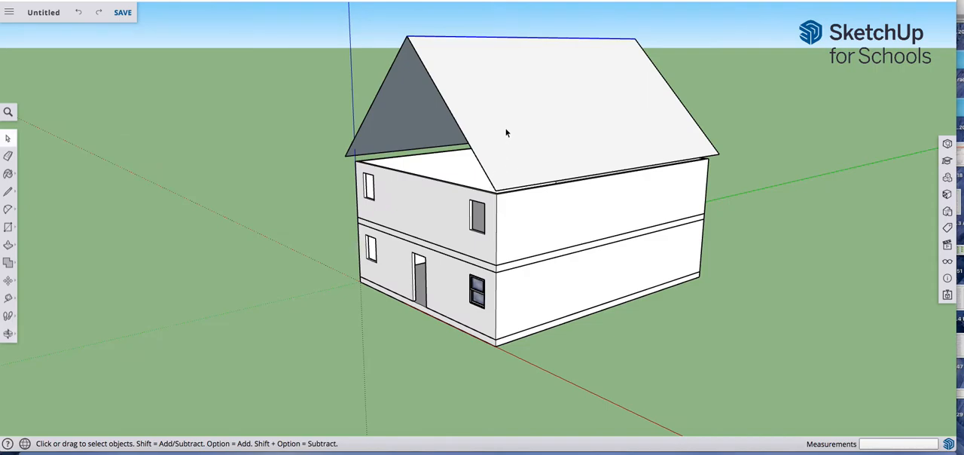
middle_drag(528, 144, 512, 145)
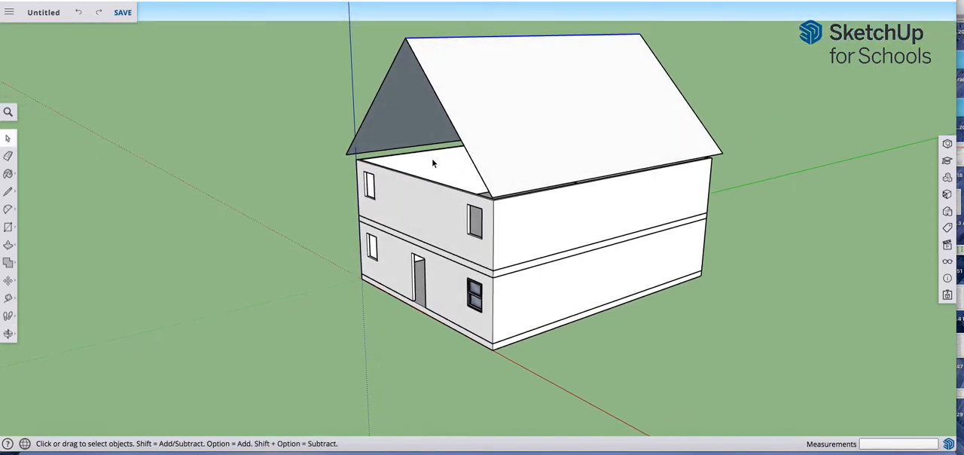
key(r)
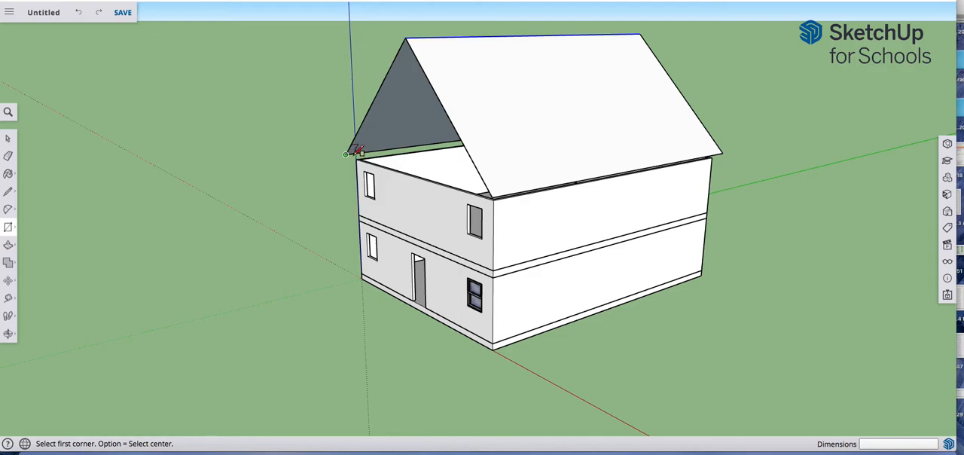
click(346, 154)
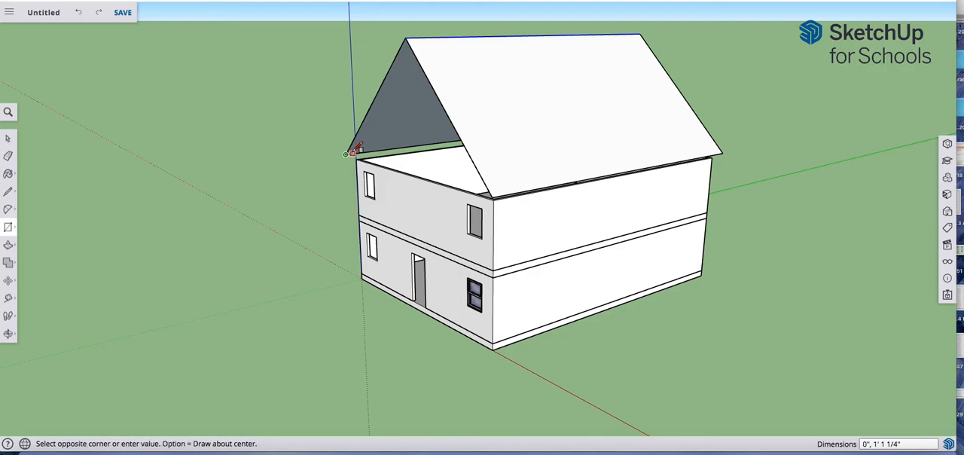
click(729, 149)
Step: Unhide all hidden objects to bring back the grouped roof slab
middle_drag(587, 155, 753, 200)
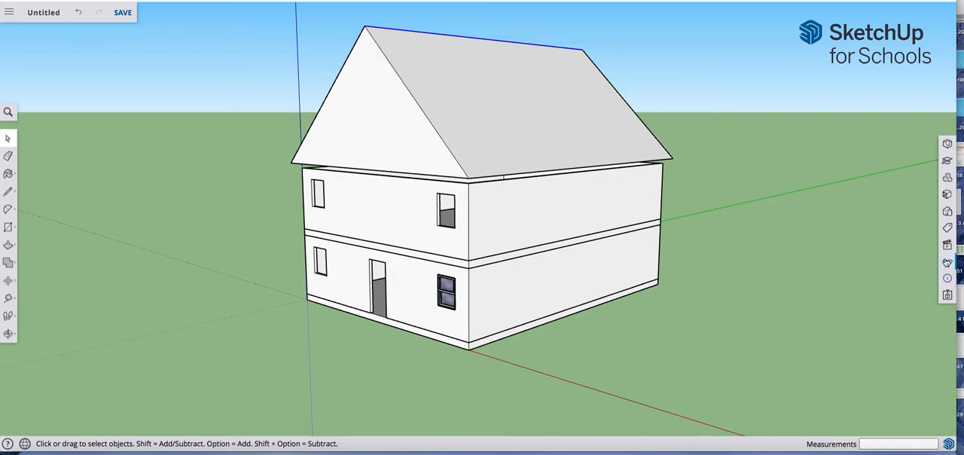
click(947, 261)
click(810, 53)
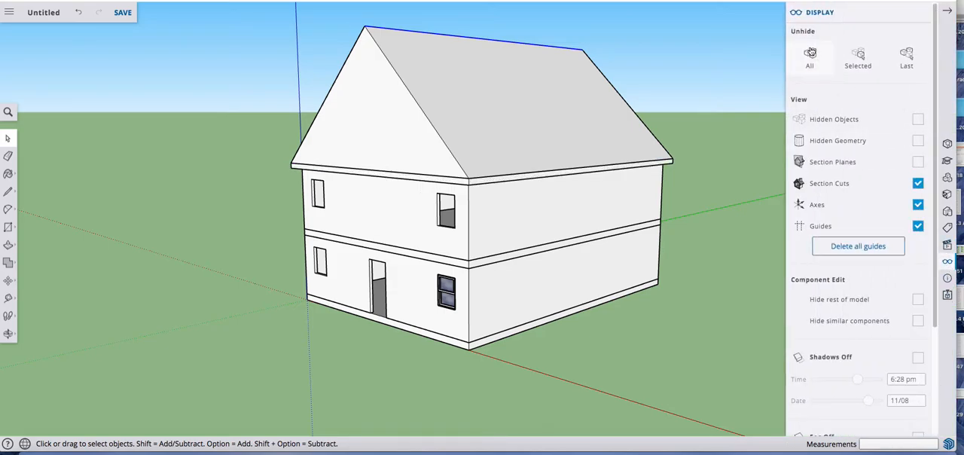
Step: Explode the roof slab group and check that its geometry selects together with the gable roof, leaving nothing selected
key(o)
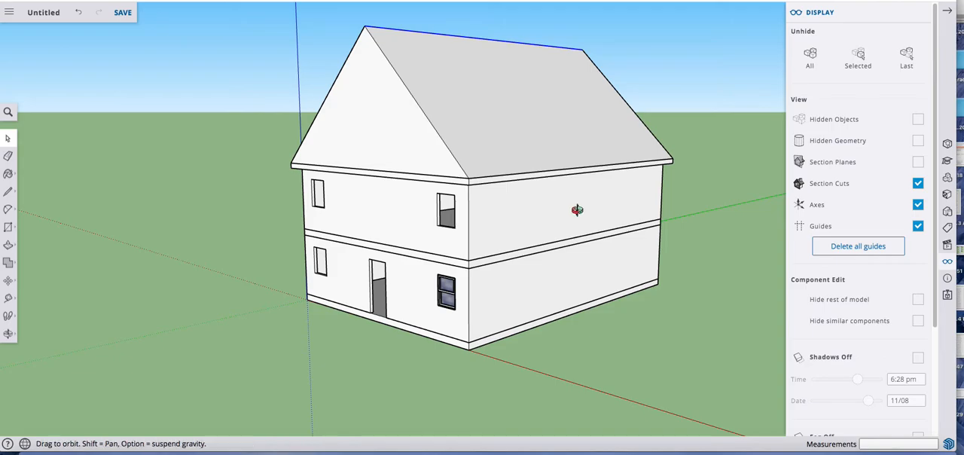
drag(510, 174, 581, 118)
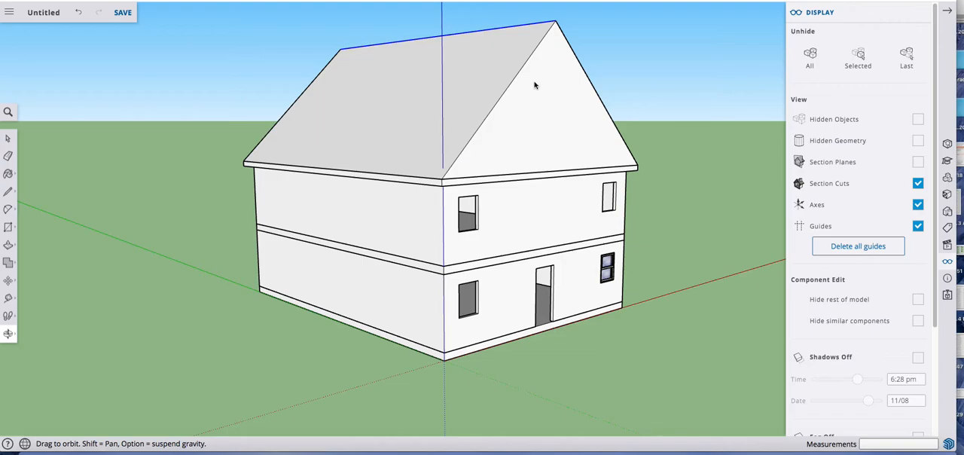
key(space)
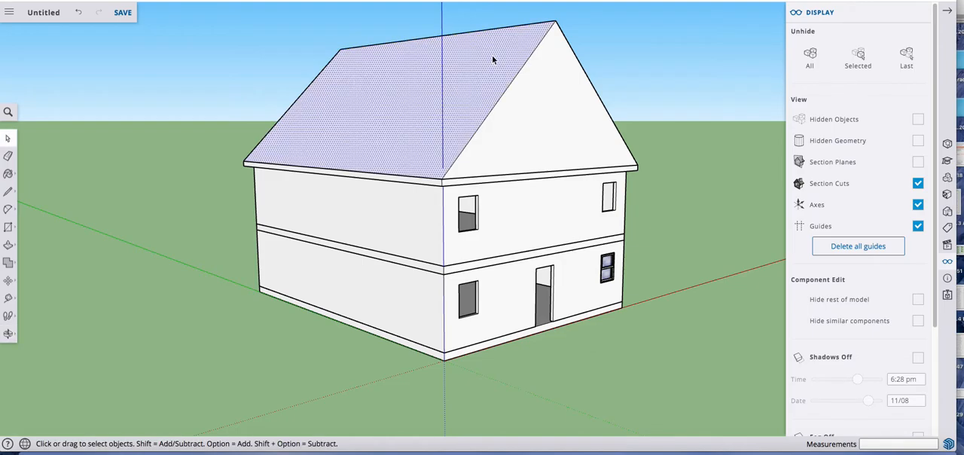
click(546, 82)
click(501, 53)
click(548, 91)
click(524, 53)
click(473, 182)
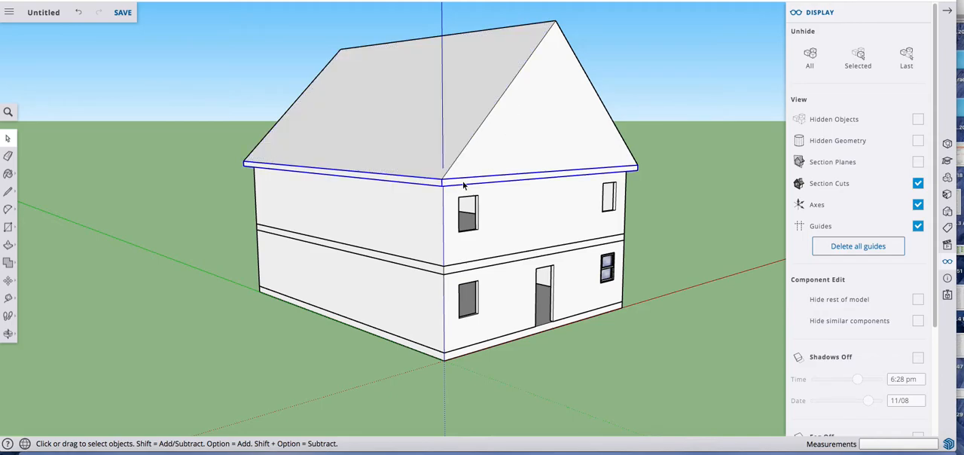
right_click(463, 185)
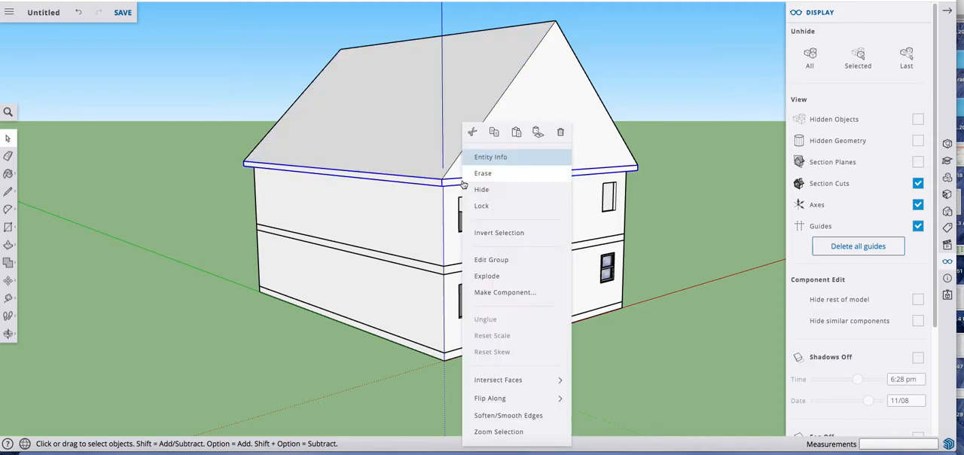
click(496, 277)
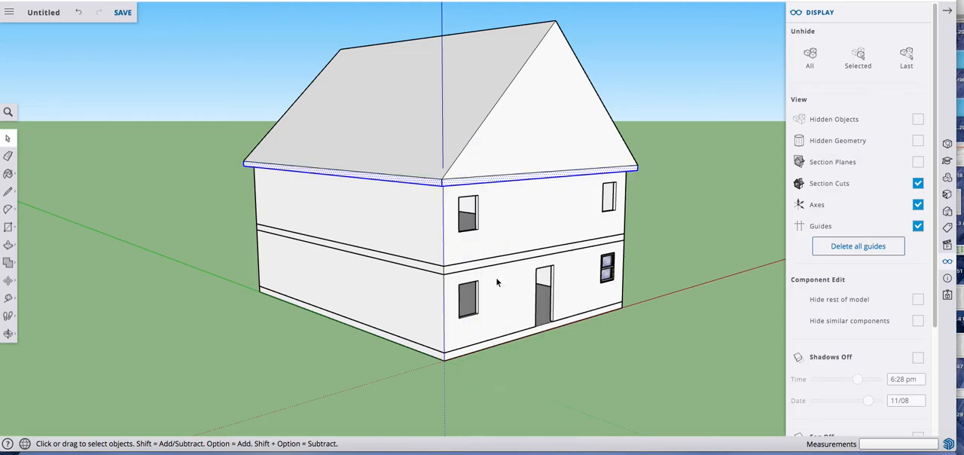
triple_click(508, 136)
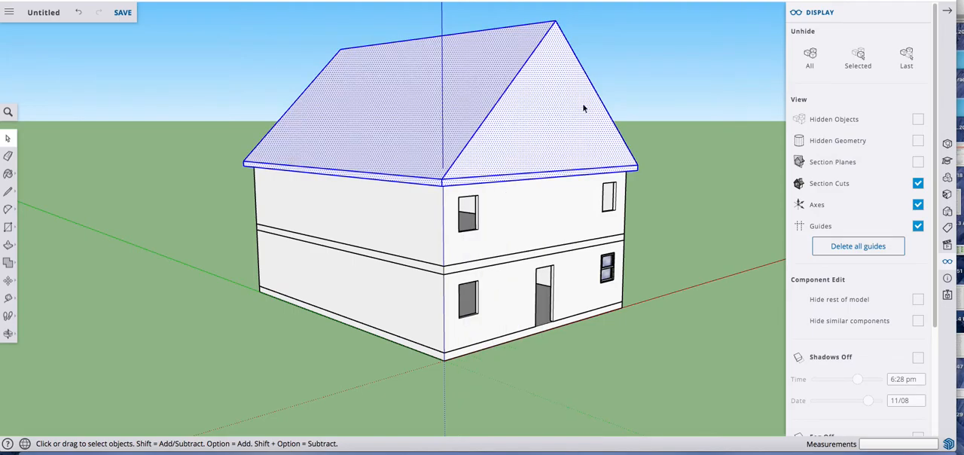
click(631, 64)
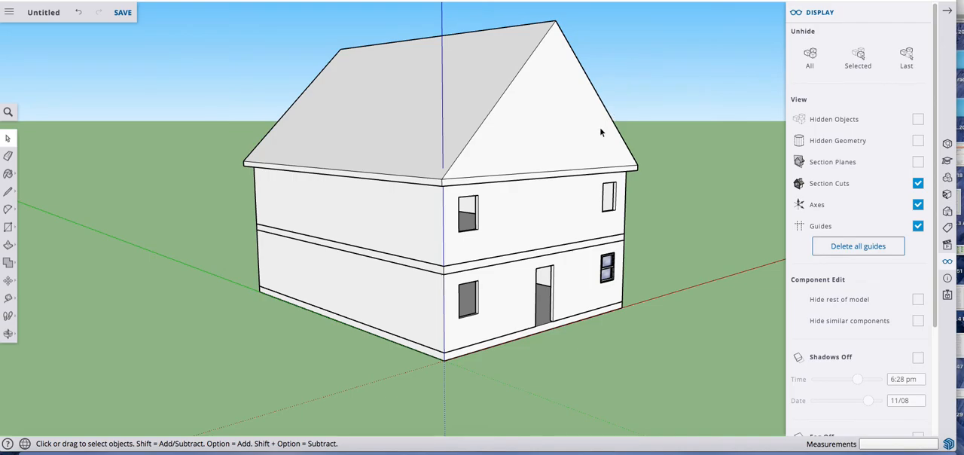
Step: Erase the seam edge between the front gable face and the roof slab
scroll(548, 164, up, 4)
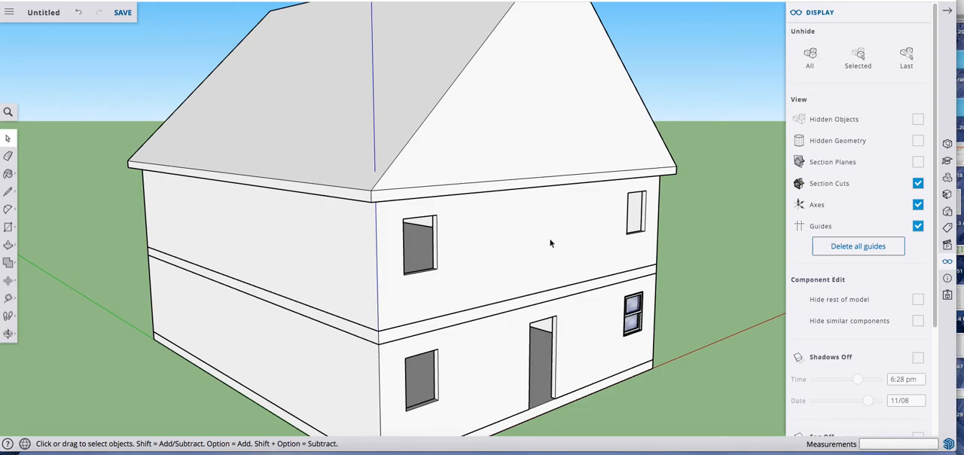
mouse_move(530, 253)
middle_down()
mouse_move(499, 252)
mouse_move(613, 151)
mouse_move(630, 201)
mouse_move(624, 143)
mouse_move(467, 218)
mouse_move(440, 177)
mouse_move(467, 187)
mouse_move(494, 250)
middle_up()
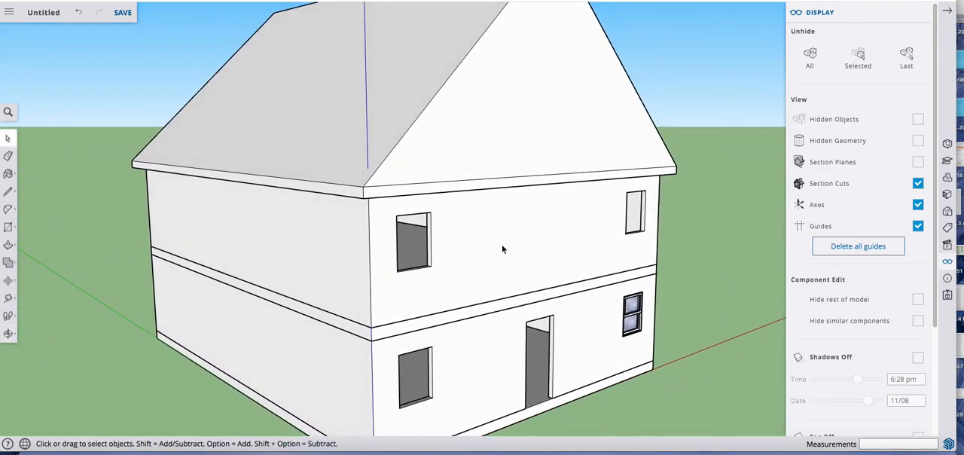
key(e)
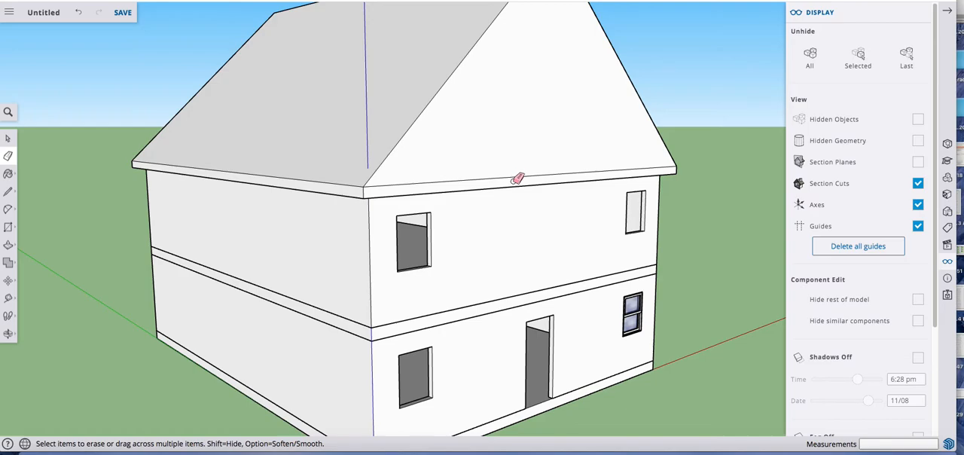
drag(517, 177, 522, 174)
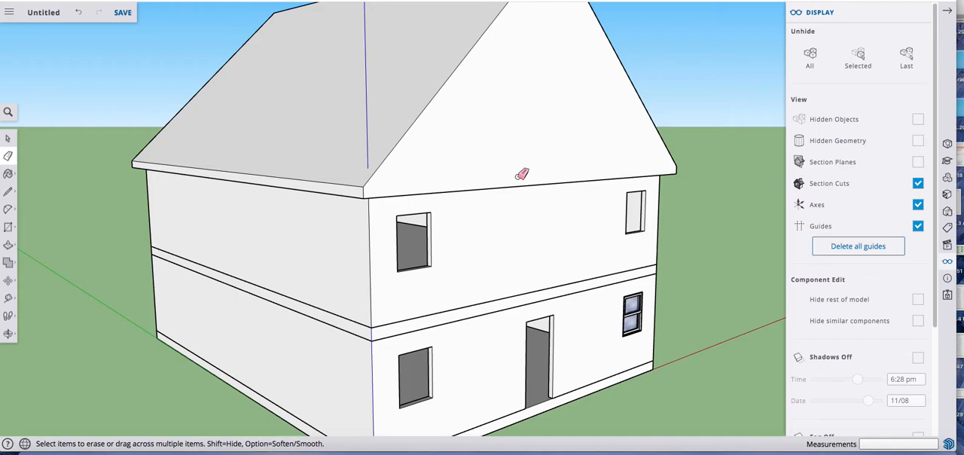
Step: Erase the matching seam edge between the gable face and slab at the rear of the house
key(o)
drag(237, 170, 741, 162)
key(e)
drag(474, 175, 472, 167)
scroll(477, 228, down, 5)
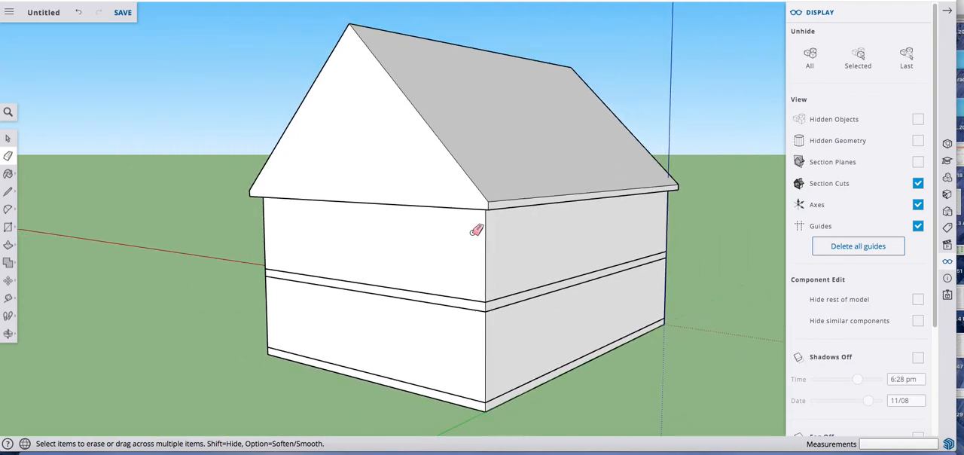
Step: Examine the roof slab's side edge face and how it meets the front gable at the corner
key(space)
key(o)
drag(590, 218, 321, 213)
scroll(513, 192, up, 5)
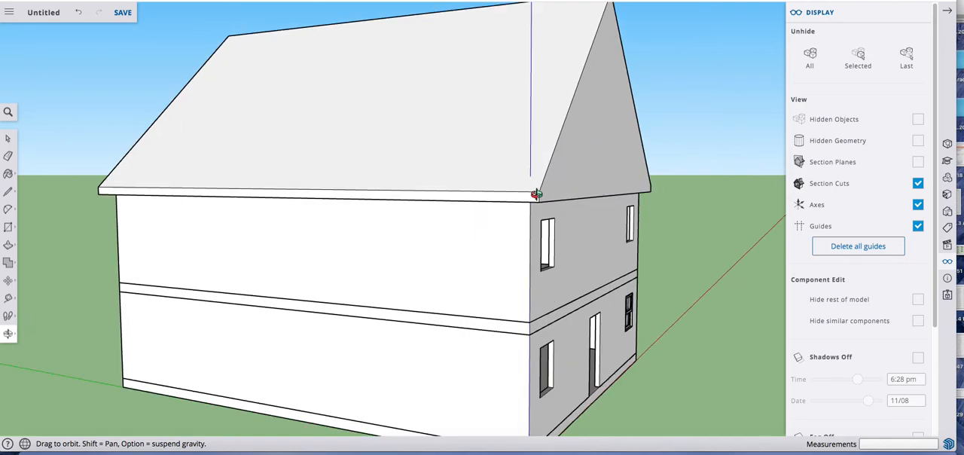
scroll(521, 204, up, 2)
key(space)
click(510, 197)
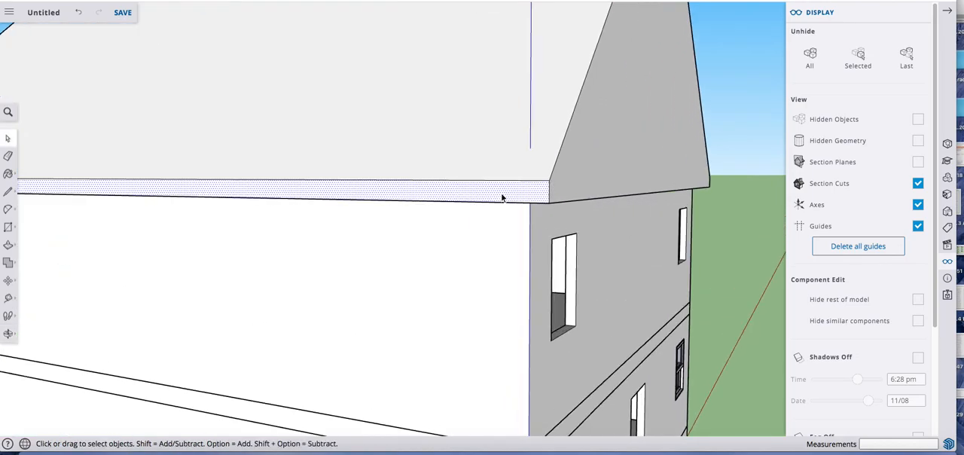
scroll(498, 196, down, 8)
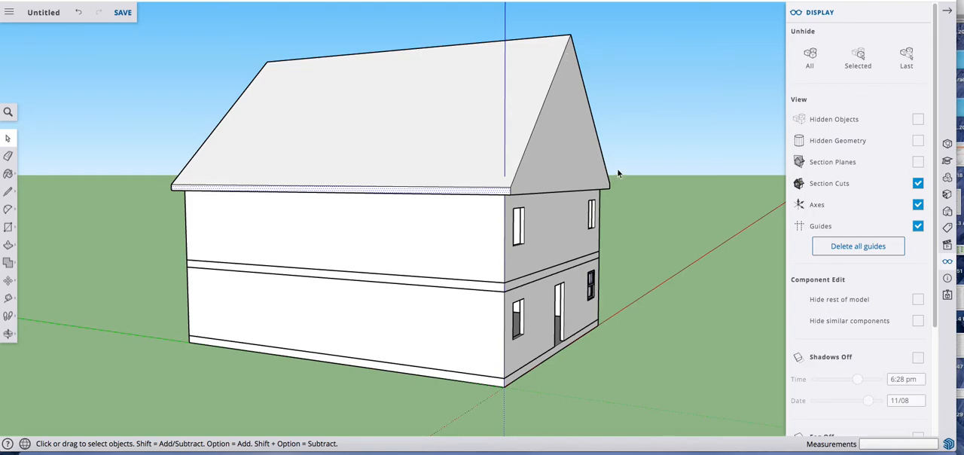
Step: Place a guide 8" inside the front gable's left sloping edge, parallel to it
key(o)
drag(565, 211, 368, 221)
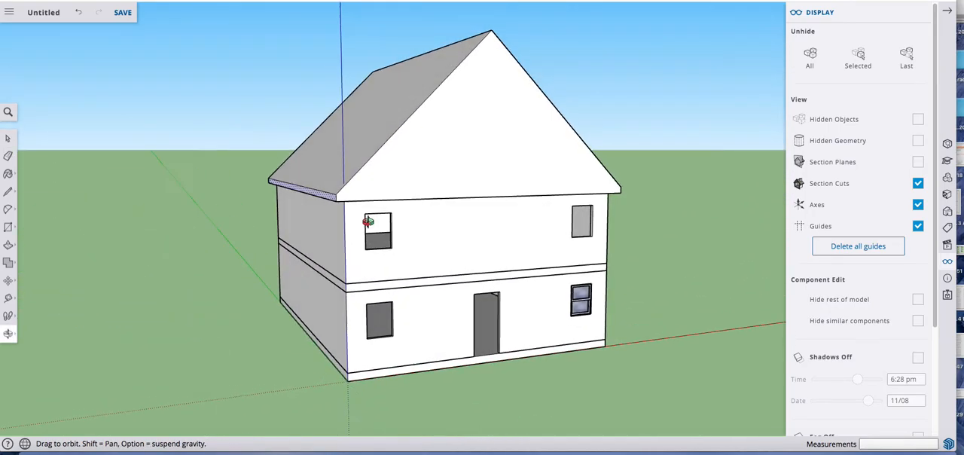
scroll(352, 196, up, 5)
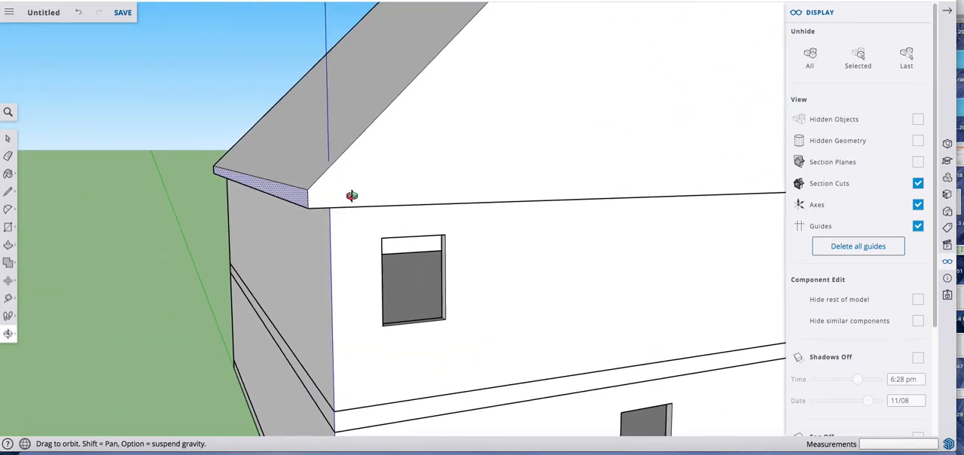
key(space)
key(t)
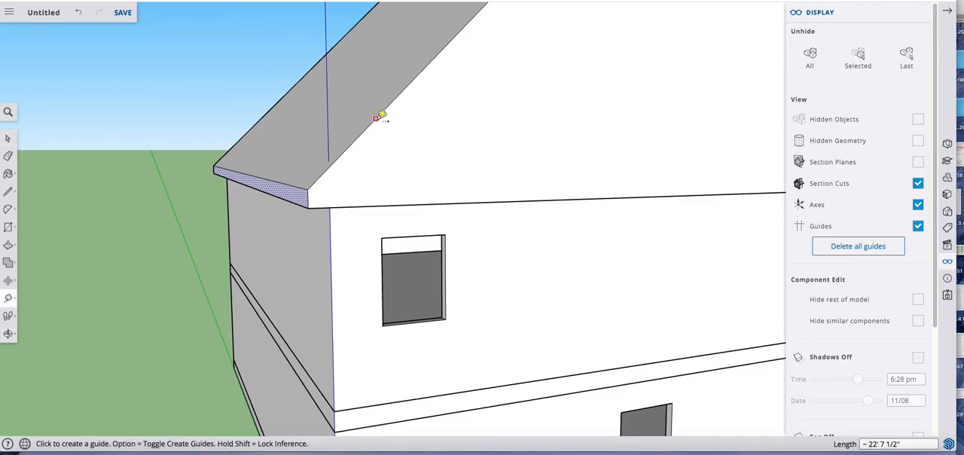
click(376, 117)
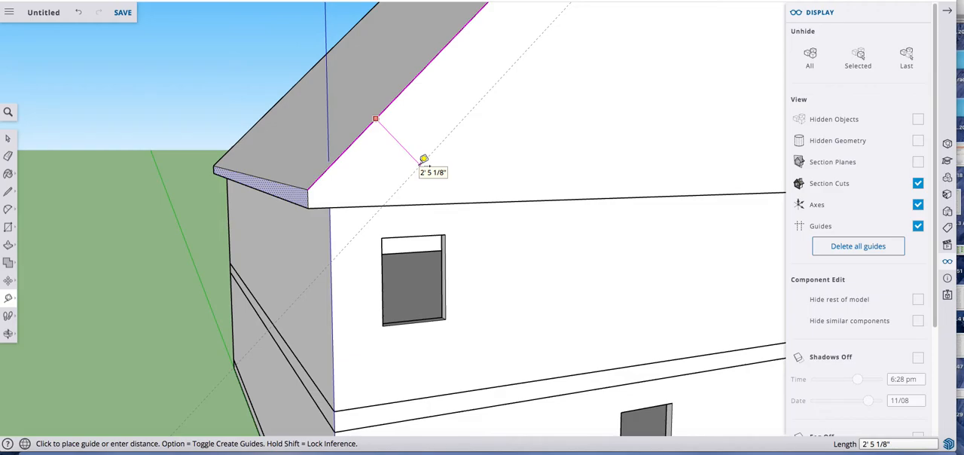
click(424, 160)
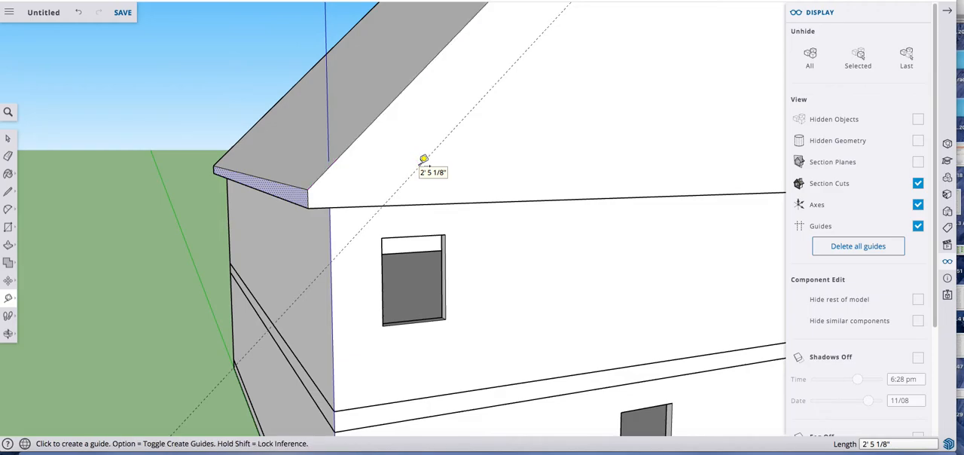
text(8)
key(Return)
Step: Place a matching parallel guide inside the front gable's right sloping edge
scroll(318, 200, up, 4)
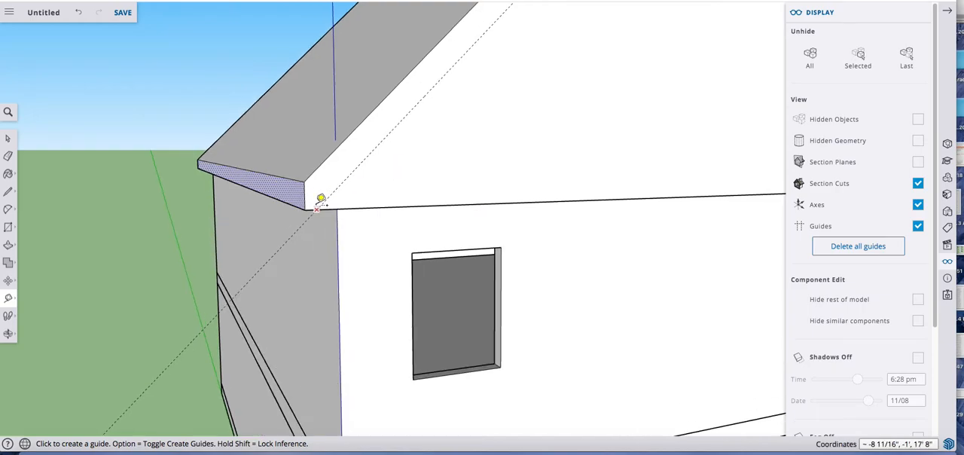
scroll(320, 199, up, 2)
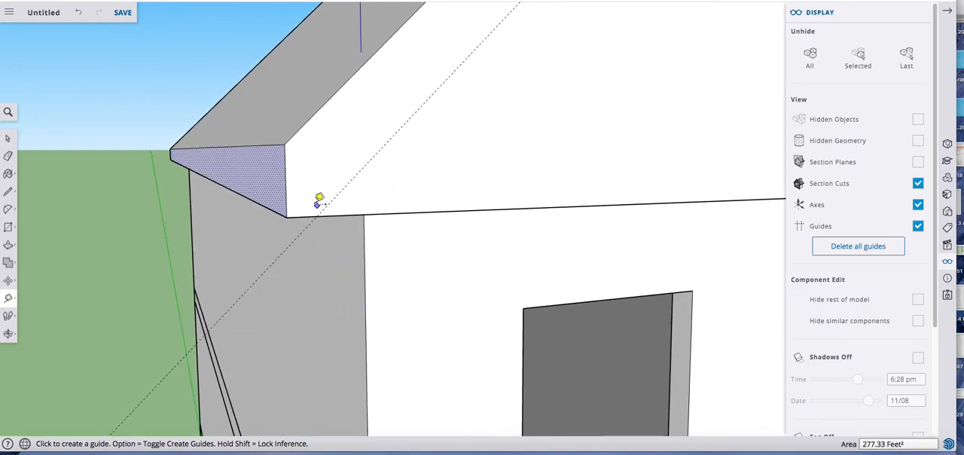
scroll(311, 133, down, 6)
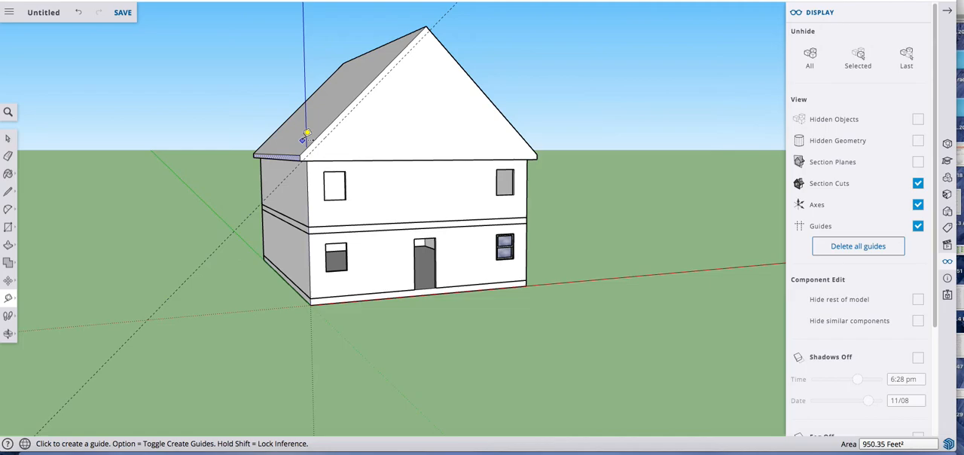
click(473, 79)
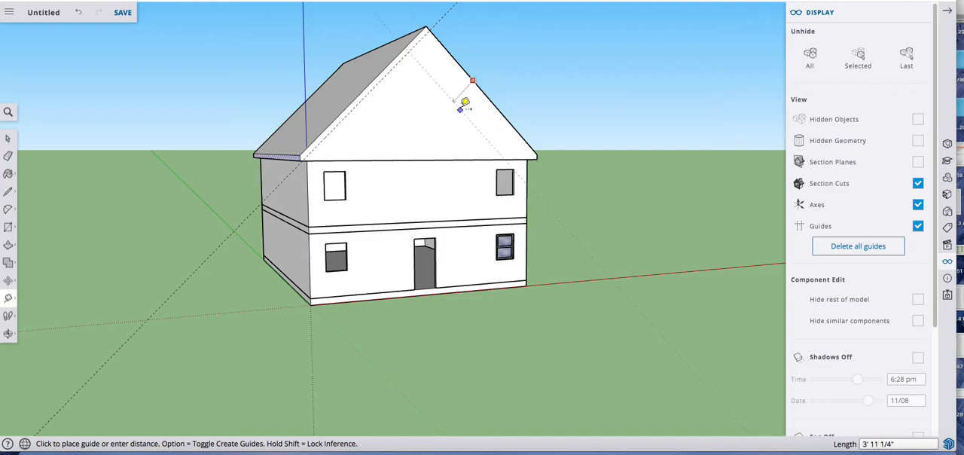
click(461, 108)
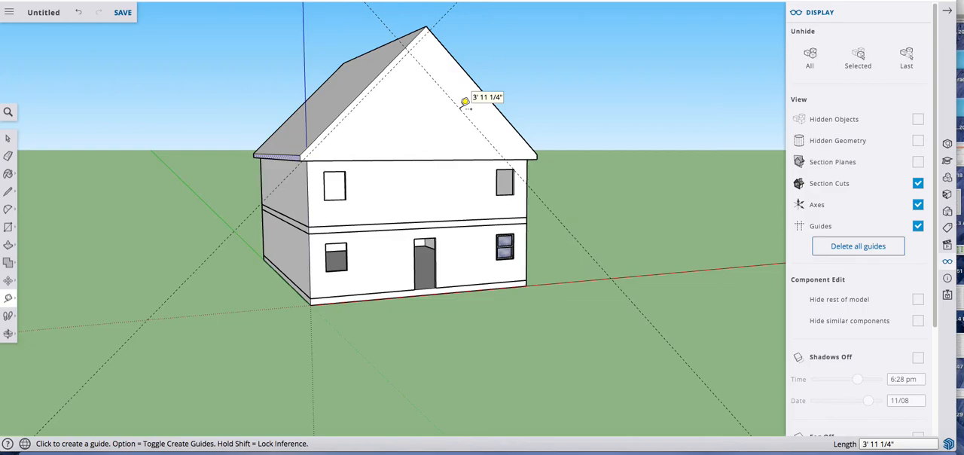
key(Return)
key(space)
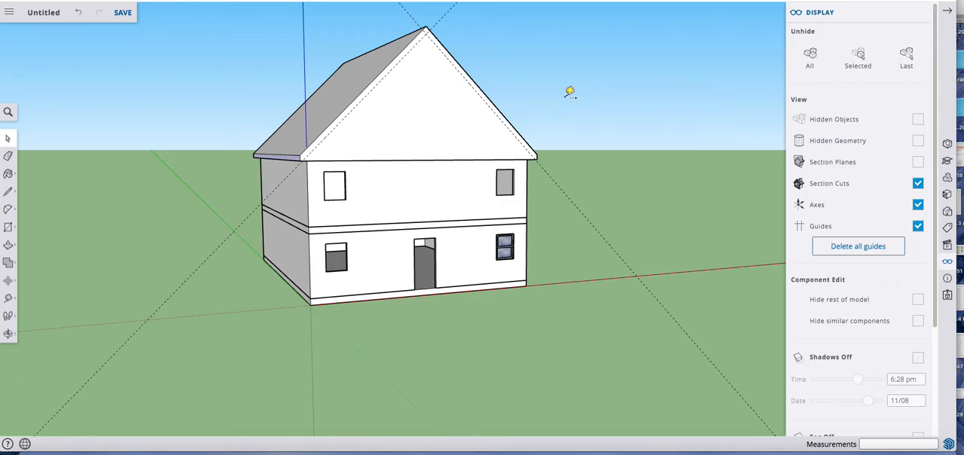
Step: Draw lines along both guides on the front gable, from the left eave to the guides' crossing and down past the right eave
scroll(318, 149, up, 3)
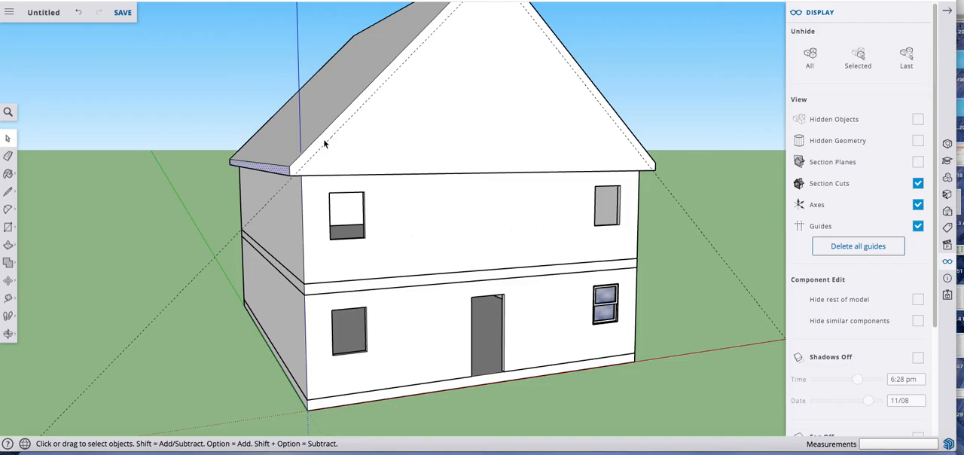
key(l)
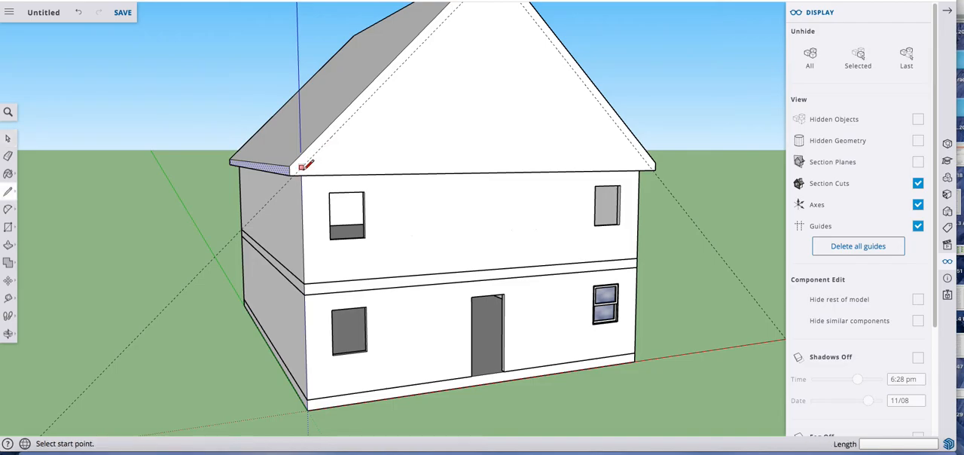
scroll(297, 172, up, 1)
scroll(298, 171, up, 1)
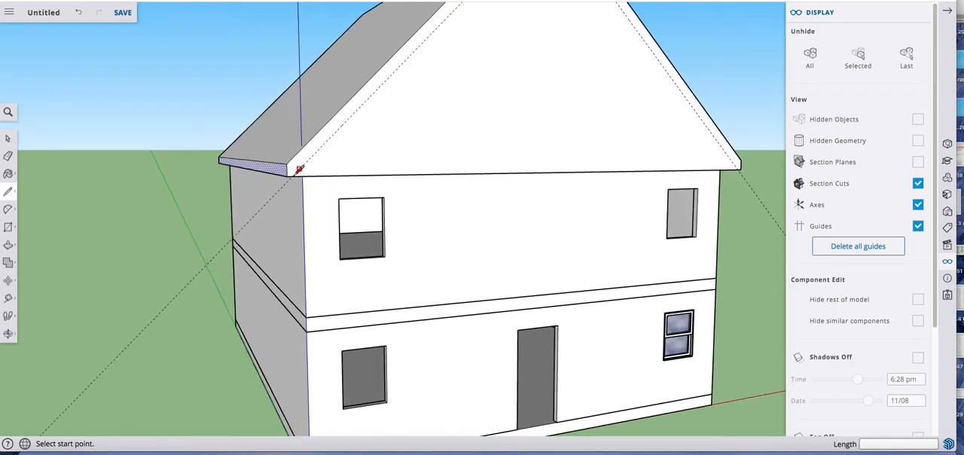
scroll(299, 170, up, 1)
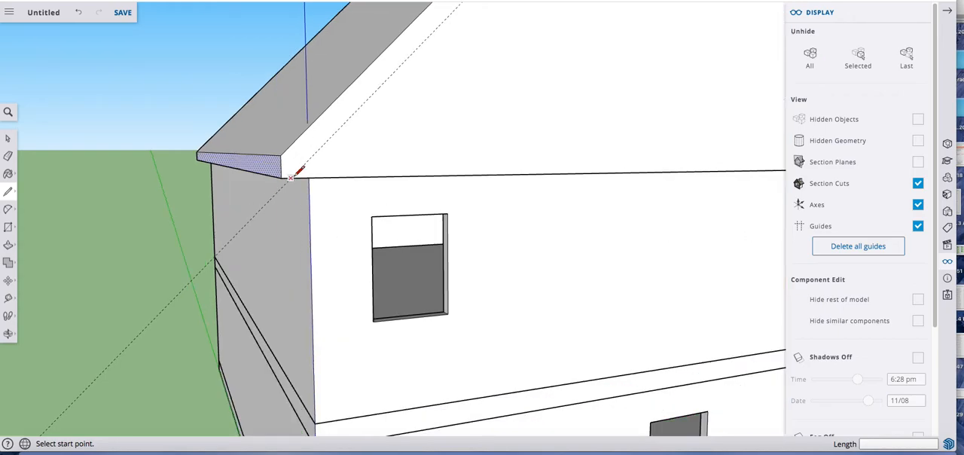
click(297, 172)
scroll(302, 168, down, 4)
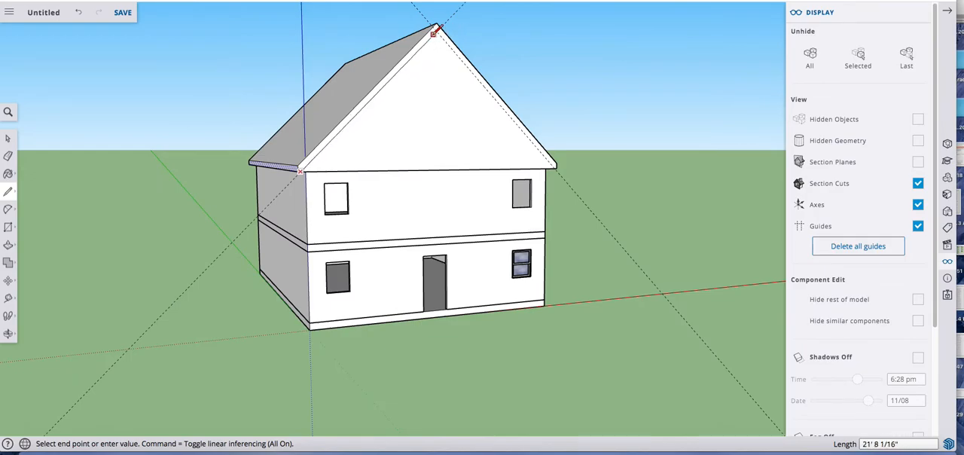
click(437, 28)
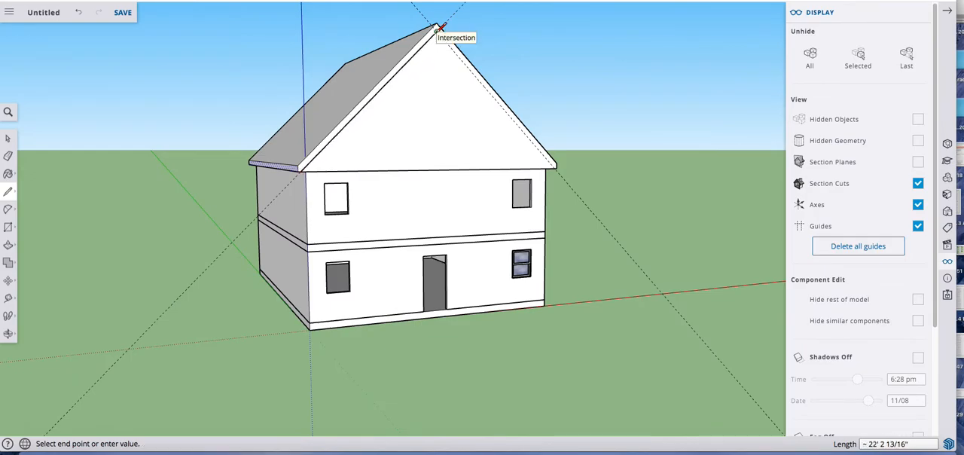
click(575, 190)
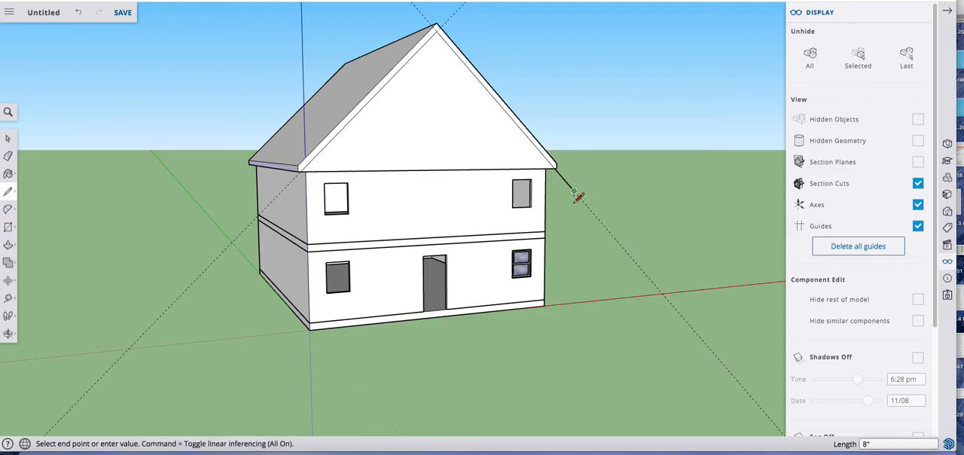
Step: Erase the line segment extending beyond the right eave and remove both guides
key(e)
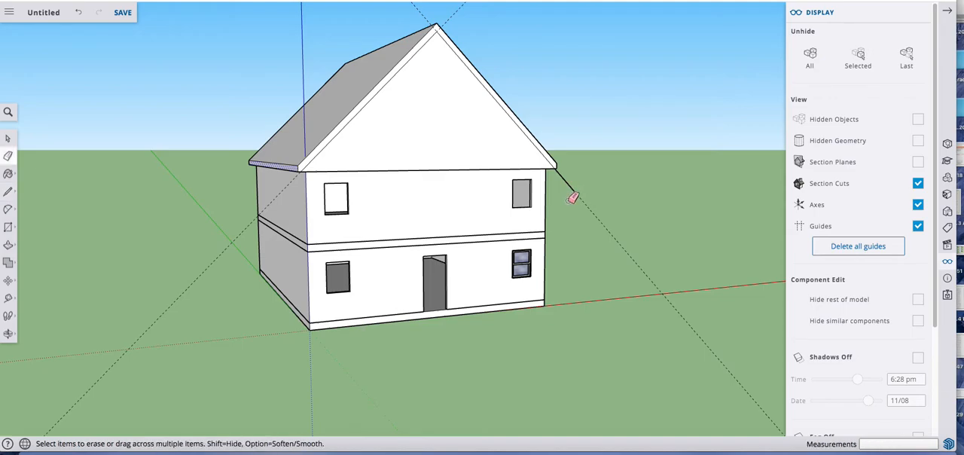
click(570, 185)
click(232, 256)
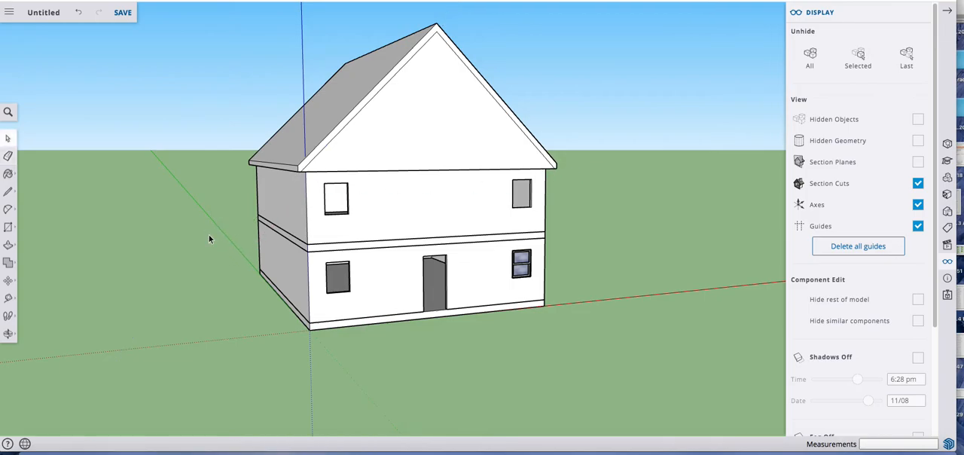
Step: Copy the selected sloping trim band from the front gable 42' back along the eave to the rear gable
middle_drag(213, 234, 420, 185)
scroll(430, 188, up, 4)
scroll(421, 184, up, 3)
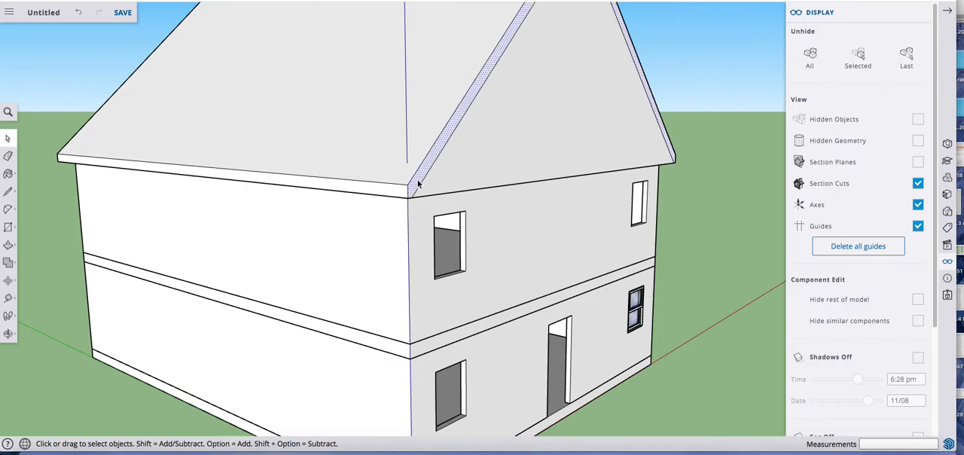
scroll(426, 182, down, 1)
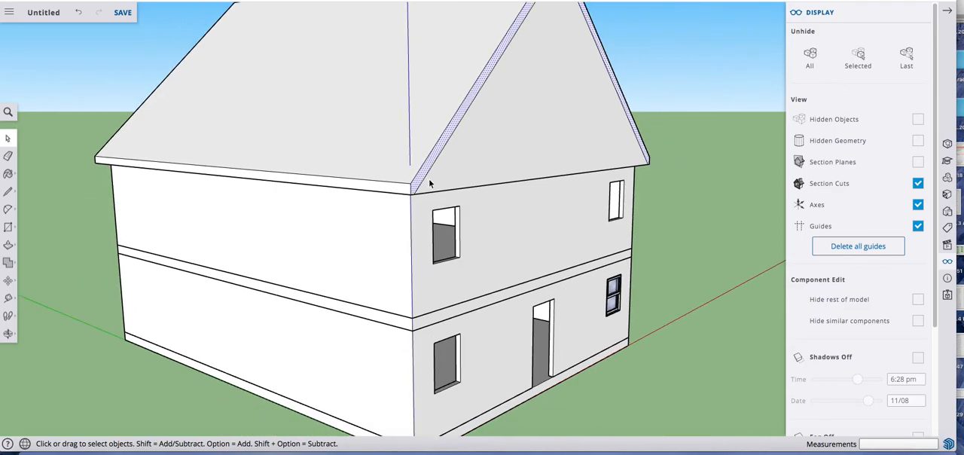
key(m)
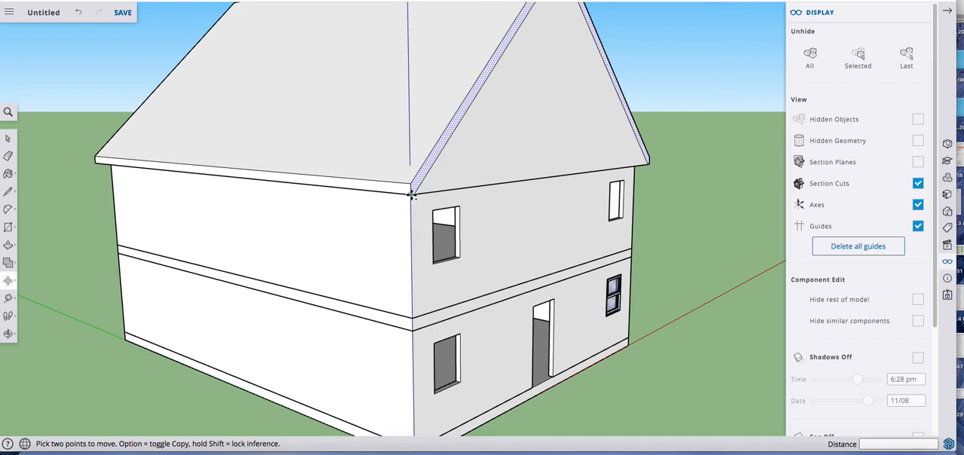
click(412, 195)
key(alt)
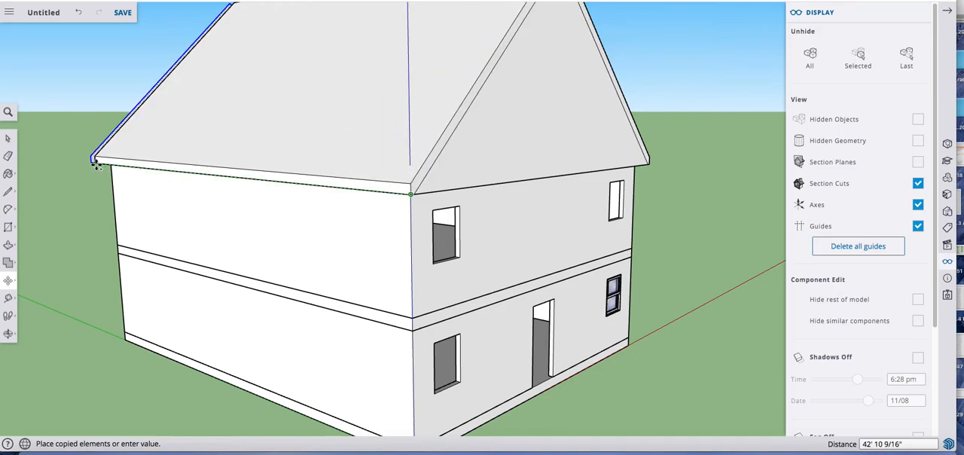
text(42')
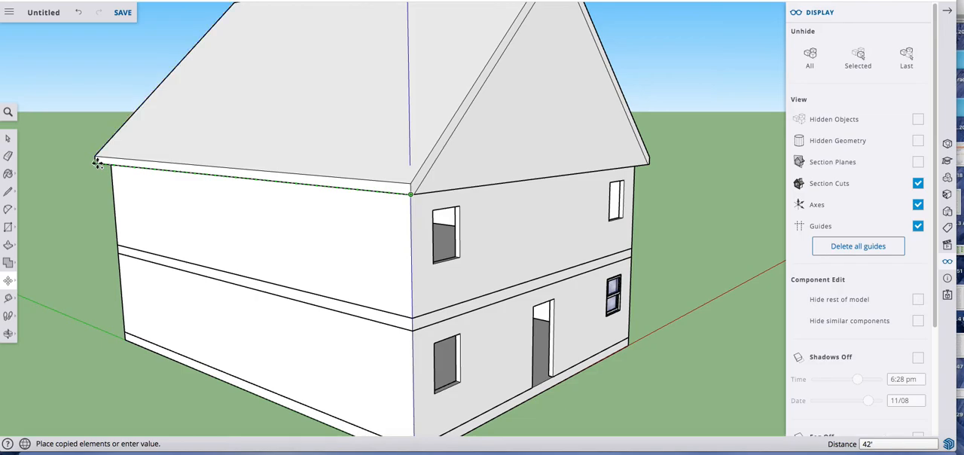
key(Return)
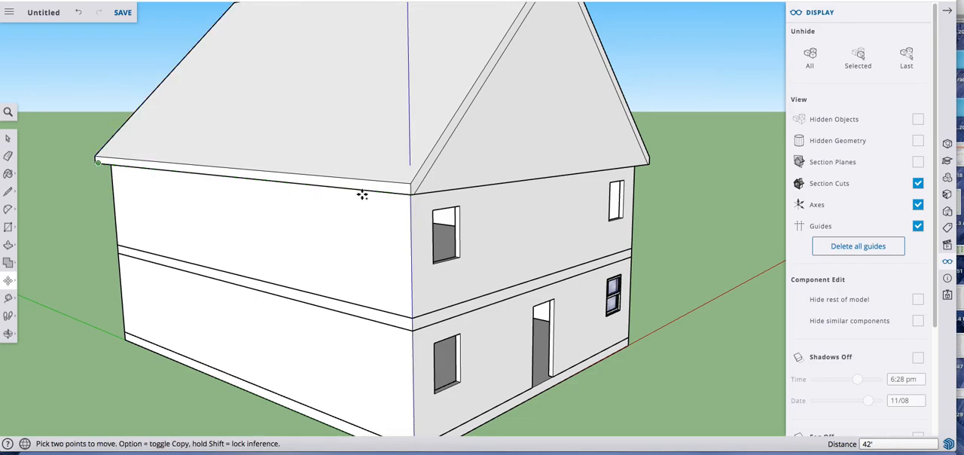
Step: Push the front gable's triangular face inward 1', flush with the wall below, leaving the roof trim projecting
middle_drag(383, 196, 334, 132)
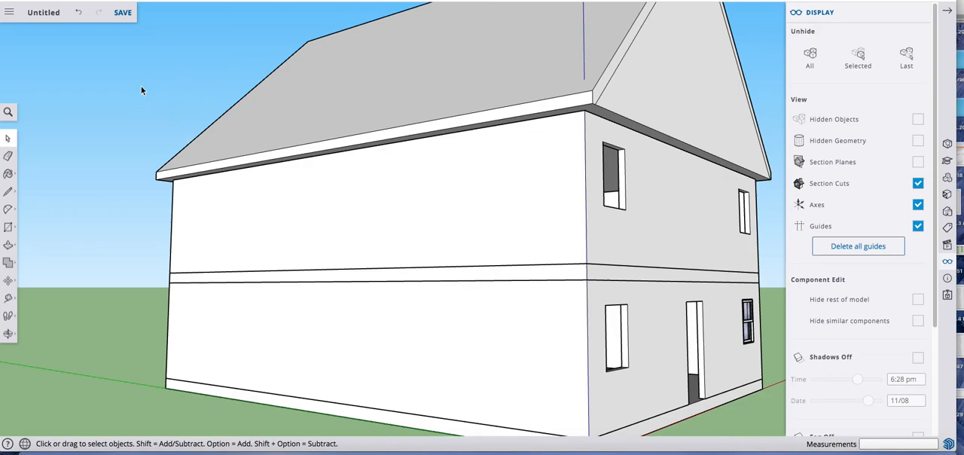
key(p)
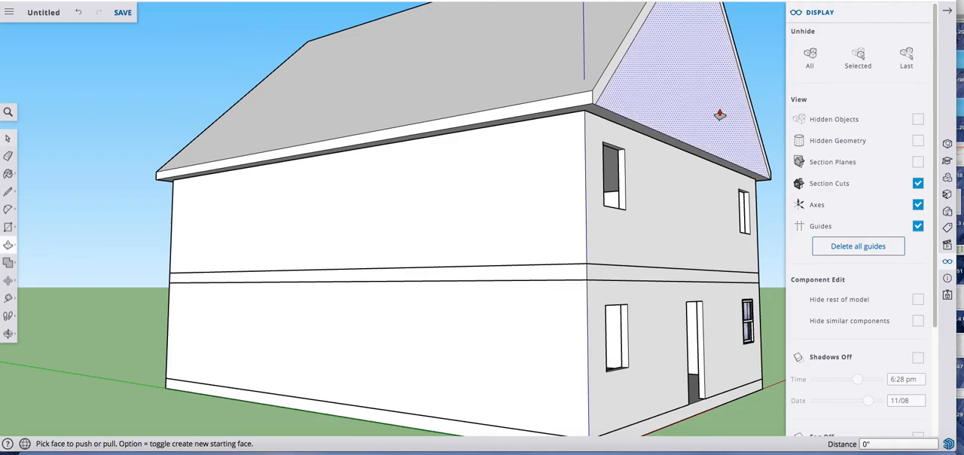
click(717, 121)
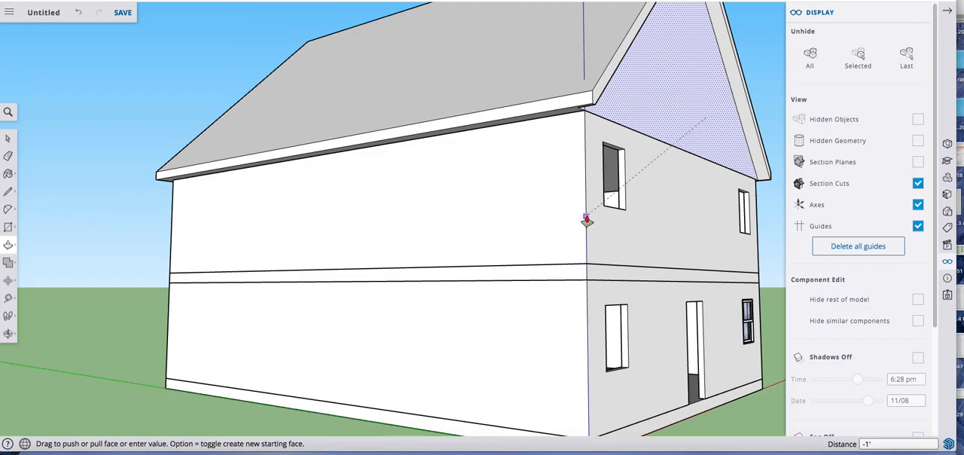
click(668, 204)
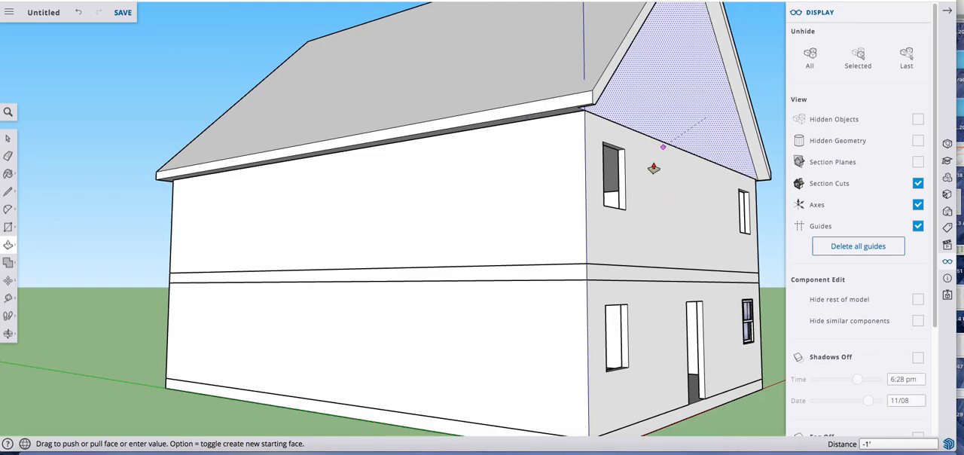
click(625, 215)
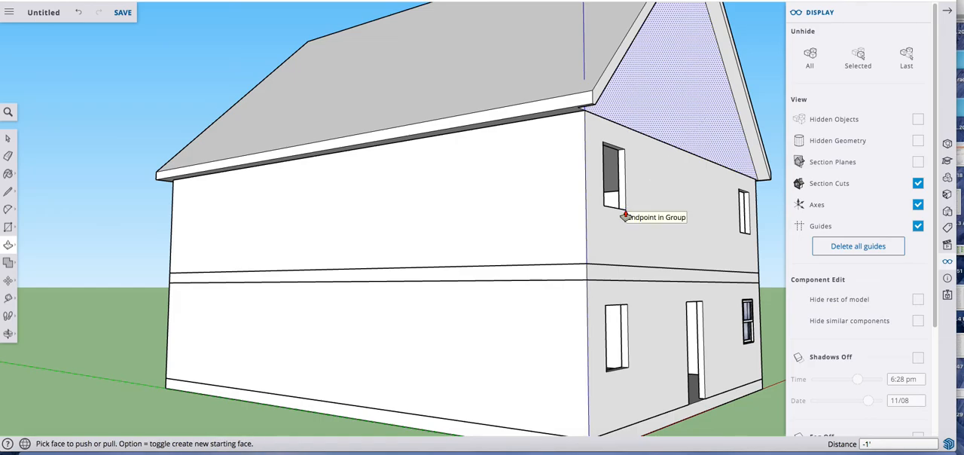
mouse_move(625, 215)
middle_down()
mouse_move(749, 149)
mouse_move(609, 212)
mouse_move(621, 206)
middle_up()
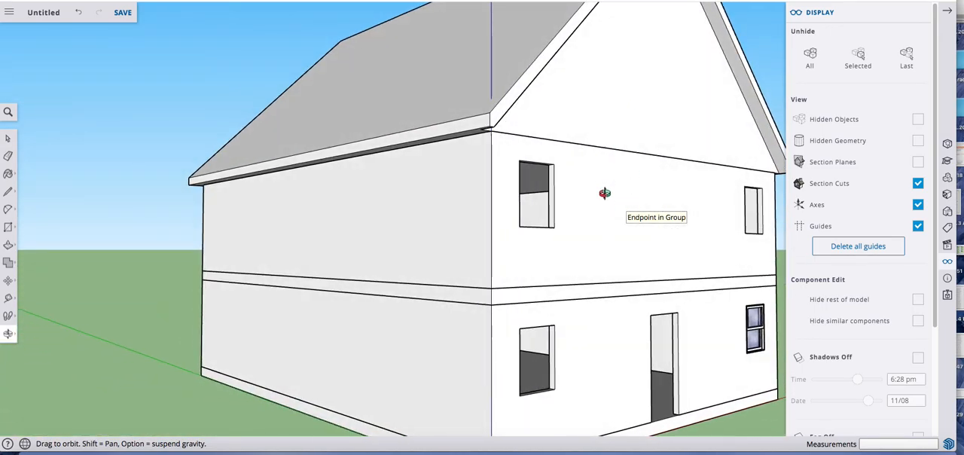
Step: Push the rear gable's triangular face inward, flush with the wall below, leaving the sloping roof trim projecting
scroll(617, 182, down, 1)
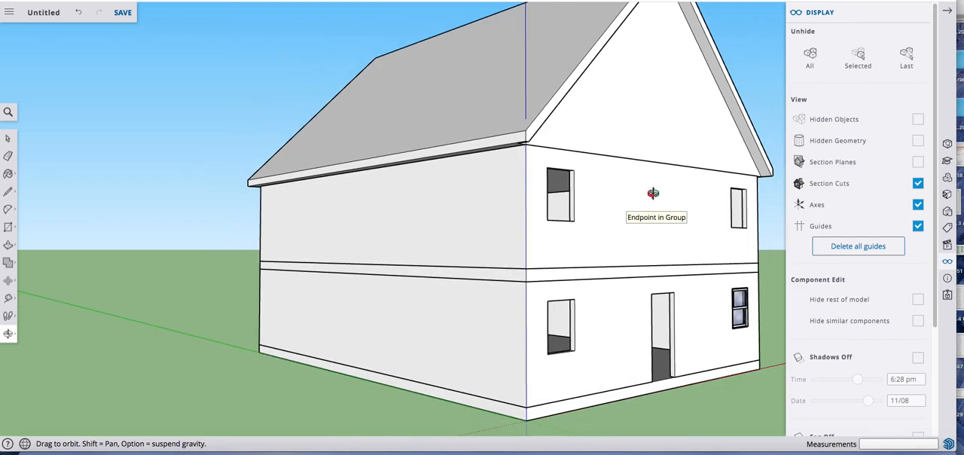
drag(291, 209, 490, 209)
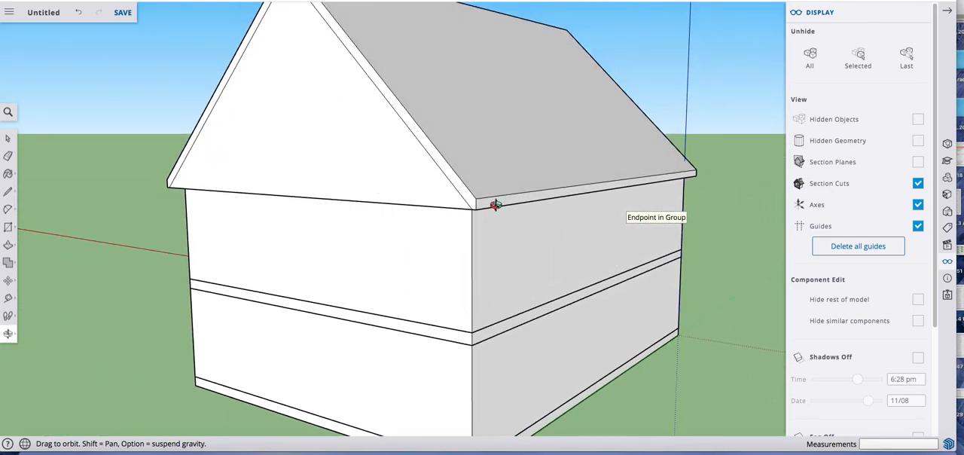
key(p)
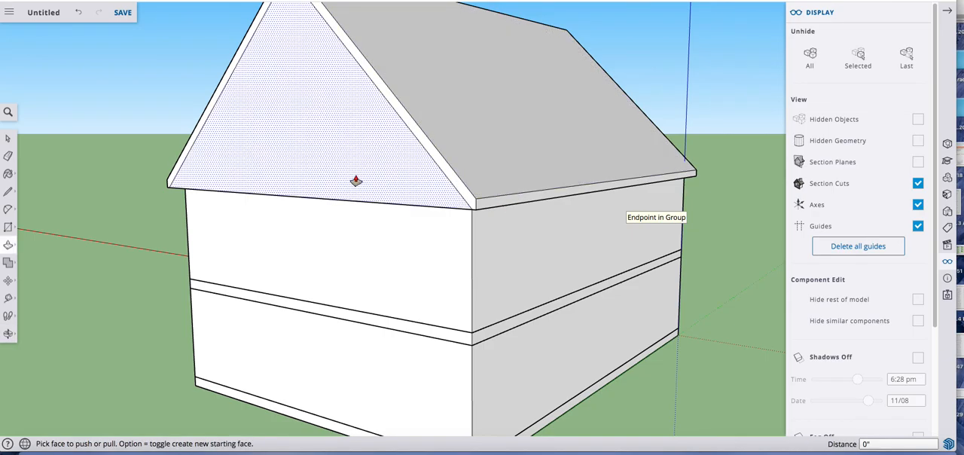
click(355, 182)
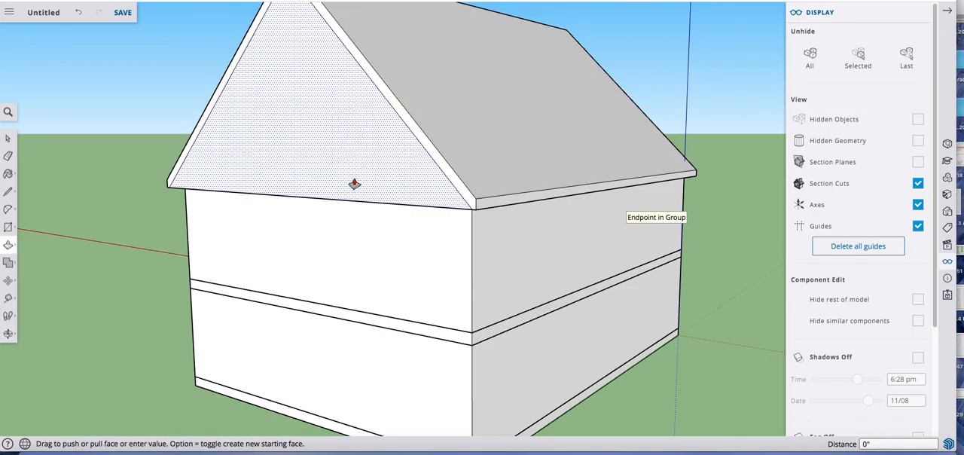
click(354, 184)
middle_drag(362, 193, 368, 223)
scroll(385, 220, down, 5)
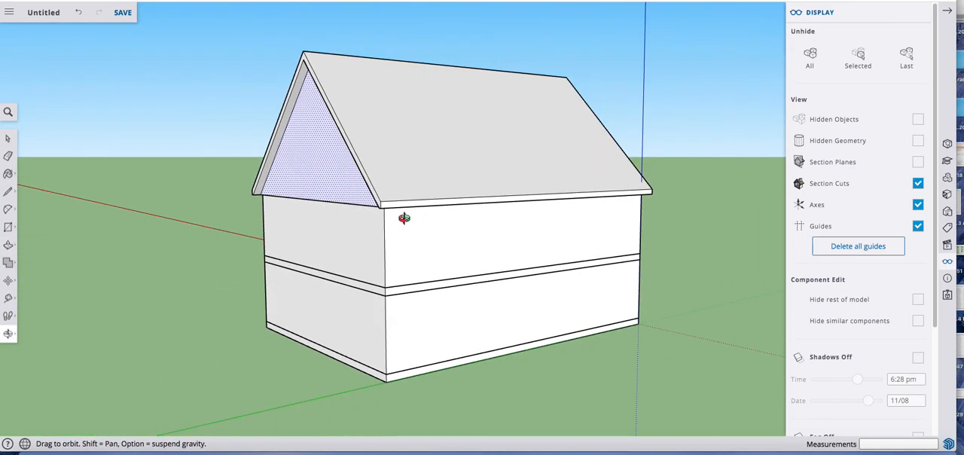
Step: Select all connected faces and edges of the roof, make them a single group, and clear the selection
drag(329, 247, 538, 201)
drag(464, 203, 497, 294)
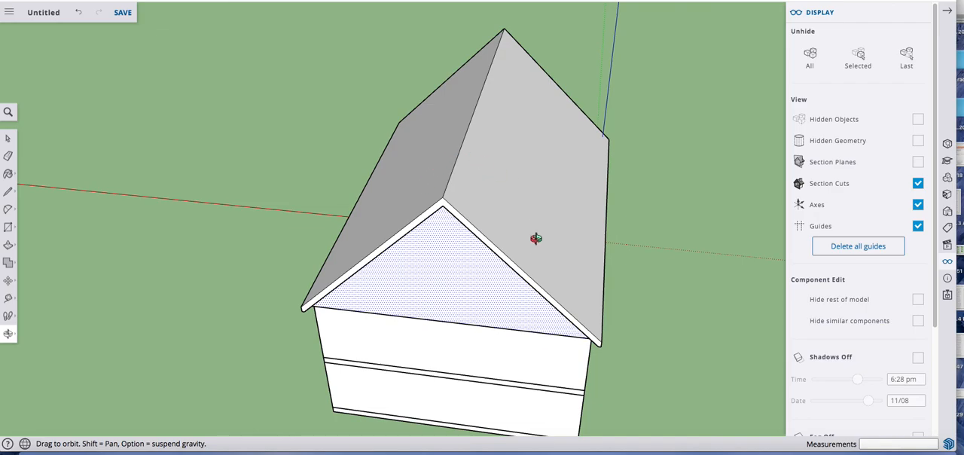
drag(532, 257, 424, 177)
key(space)
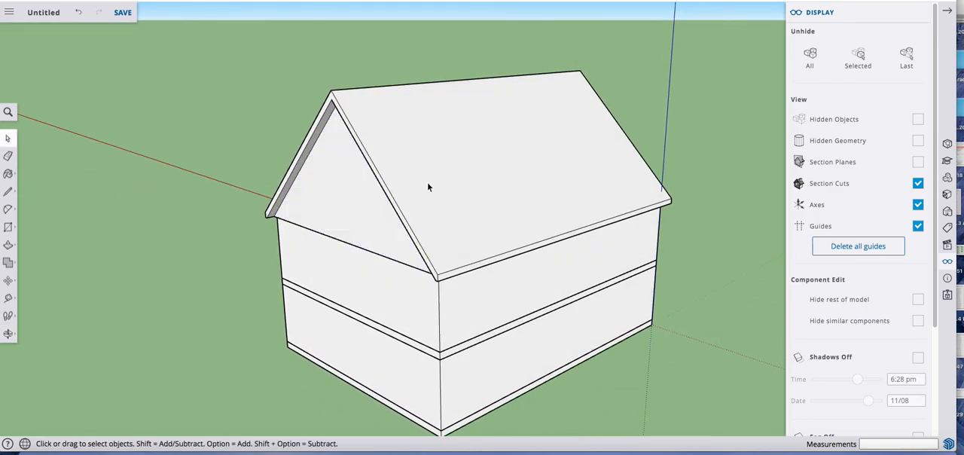
triple_click(424, 181)
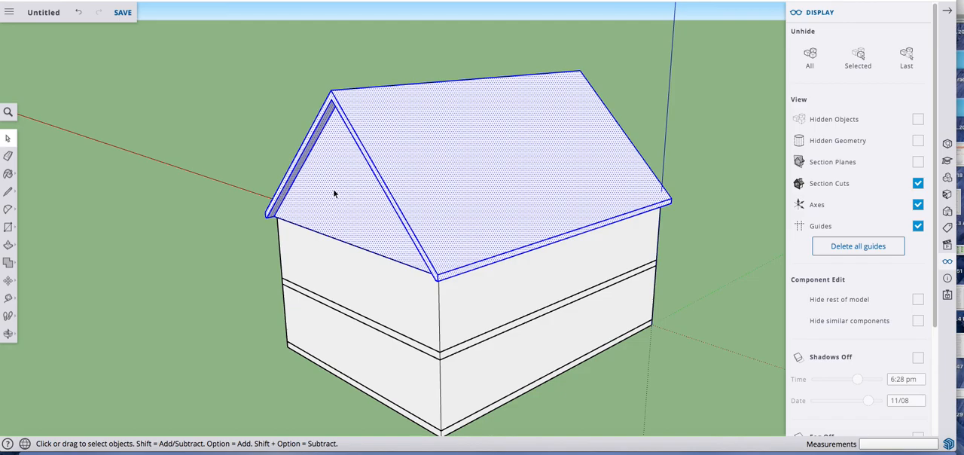
right_click(420, 181)
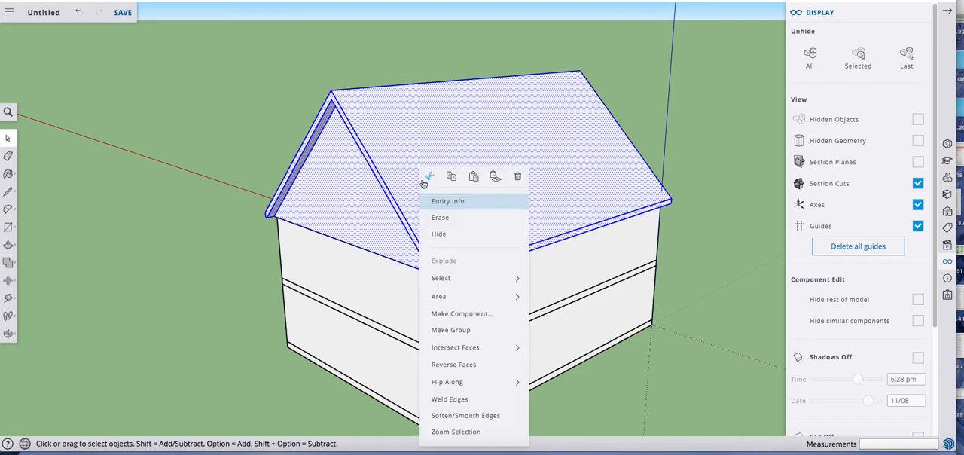
click(452, 330)
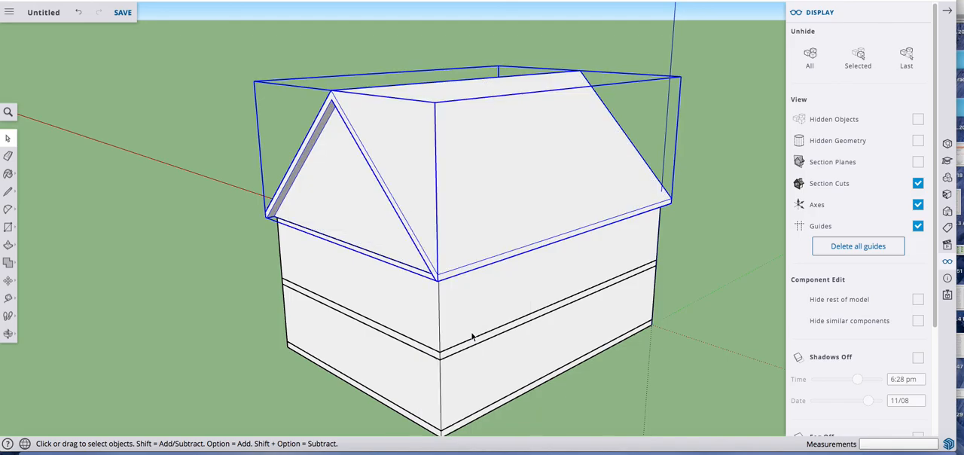
click(137, 75)
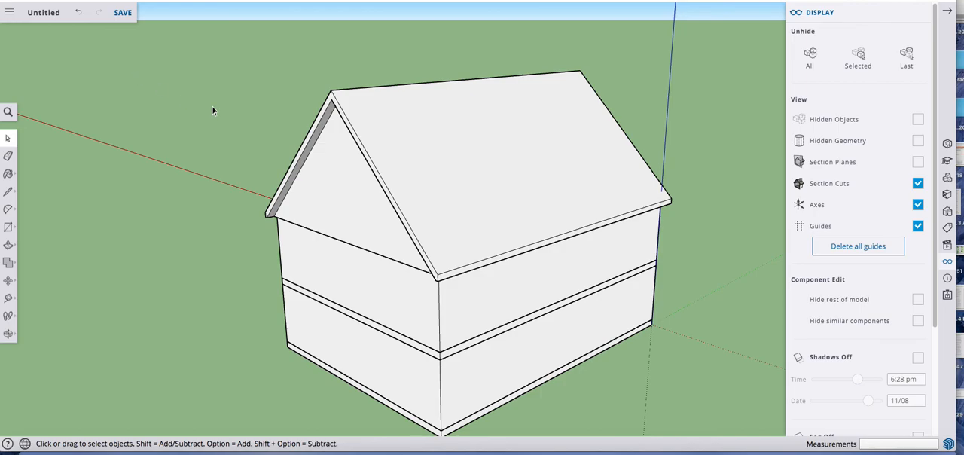
scroll(386, 190, down, 2)
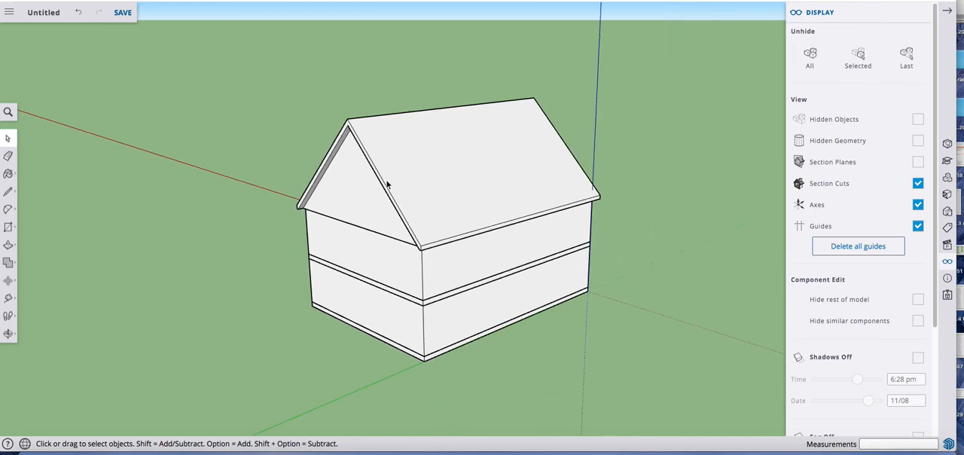